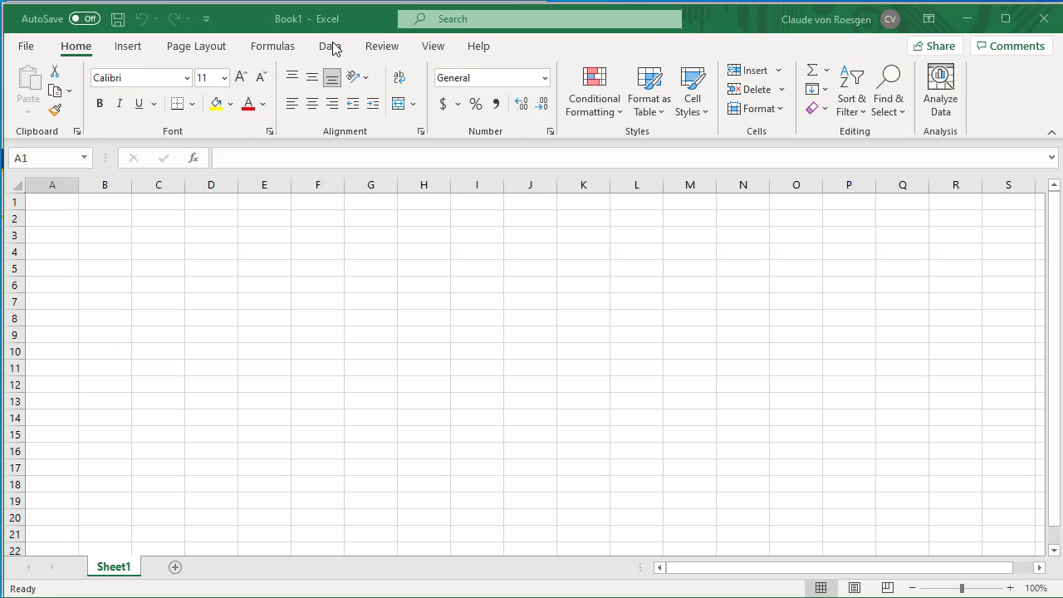
# Step: Start an ODBC data import in Excel using the QuickBase via QuNect 32 bit data source
pyautogui.click(331, 47)
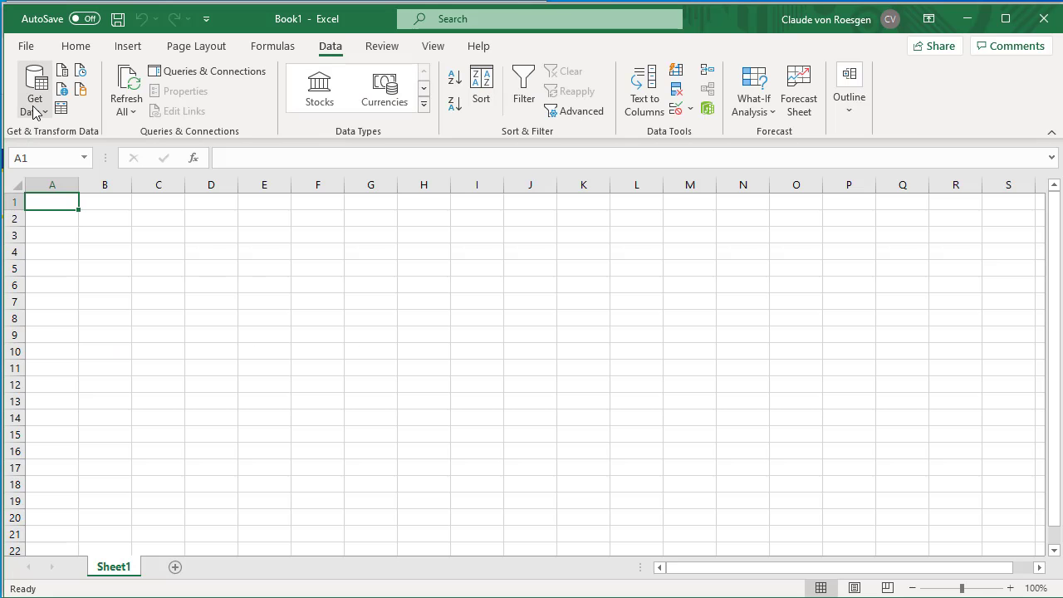
pyautogui.click(34, 95)
pyautogui.moveTo(83, 312)
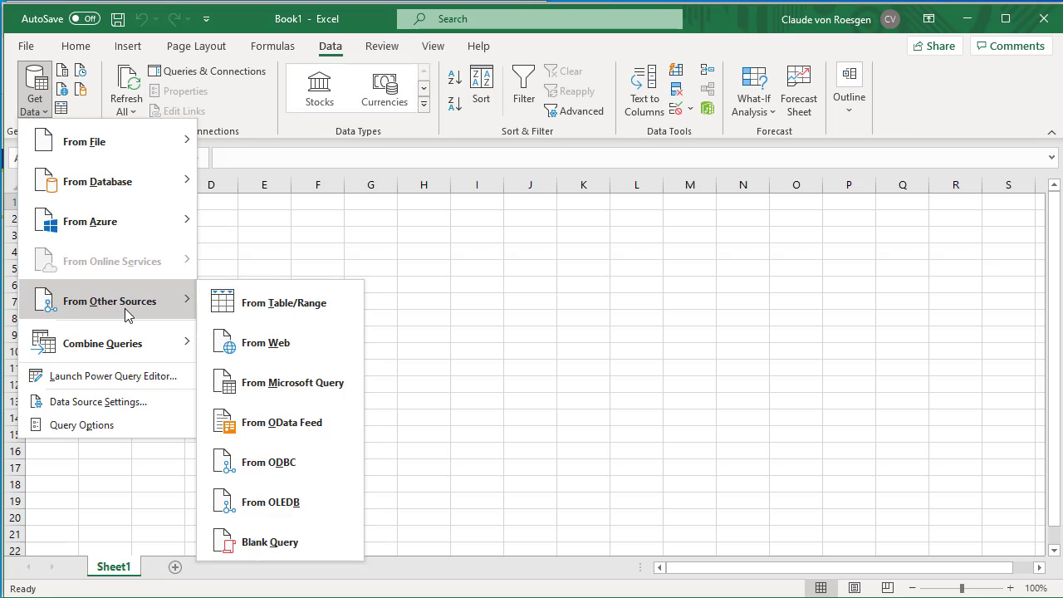
pyautogui.click(257, 463)
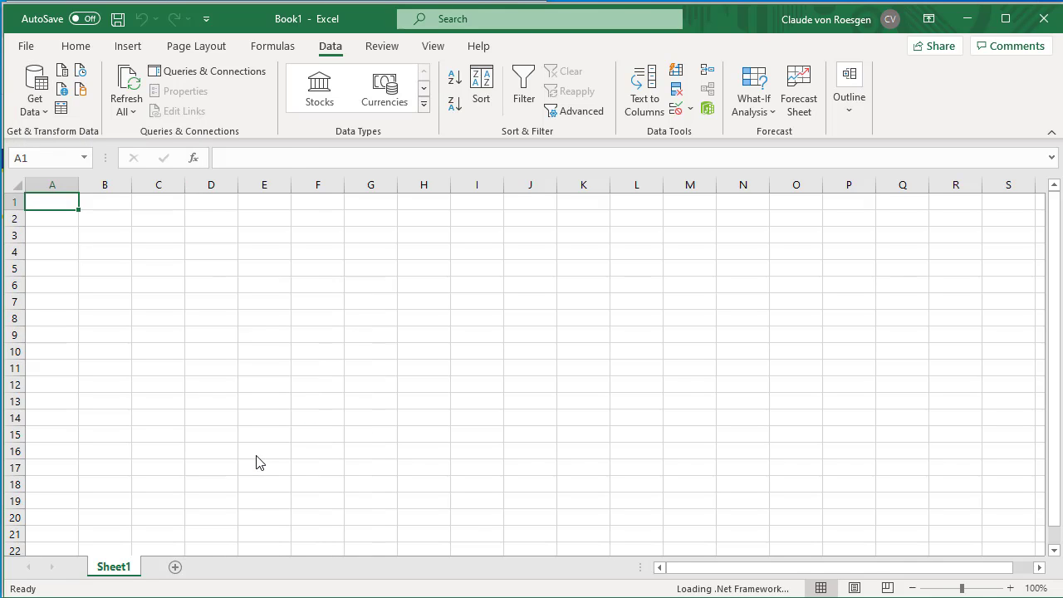
pyautogui.click(432, 321)
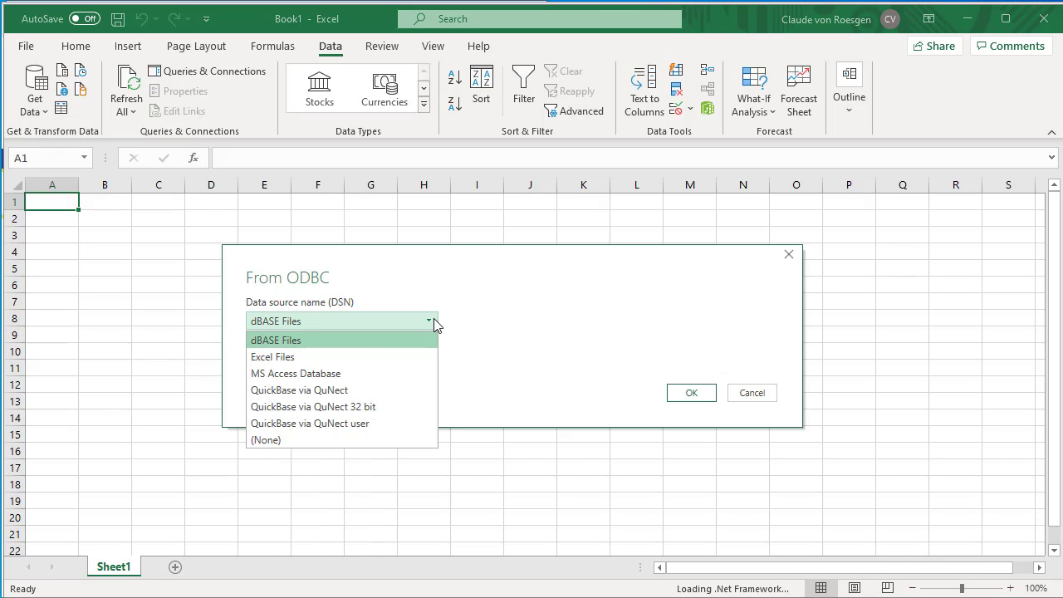
pyautogui.click(349, 407)
pyautogui.click(694, 399)
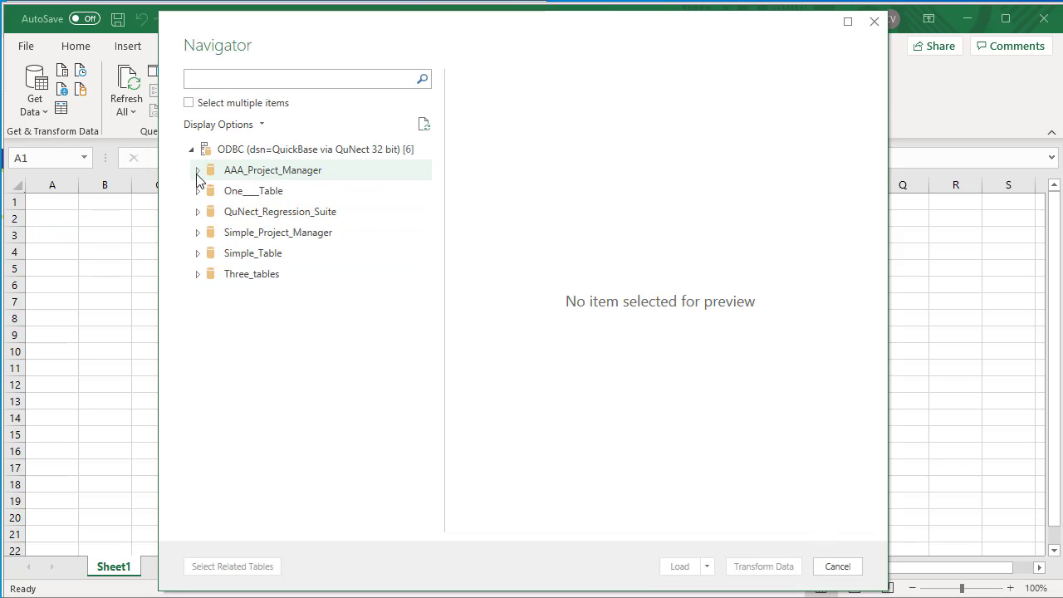
# Step: Load the AAA_Project_Manager__Projects_bc45c8xjj table from the AAA_Project_Manager database into the worksheet
pyautogui.click(198, 175)
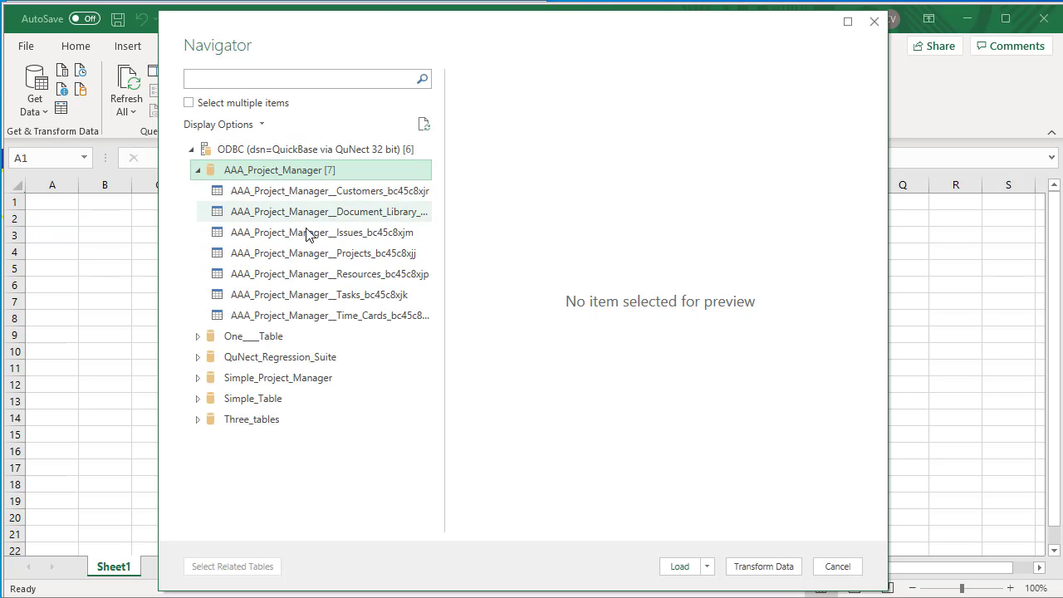
pyautogui.click(304, 257)
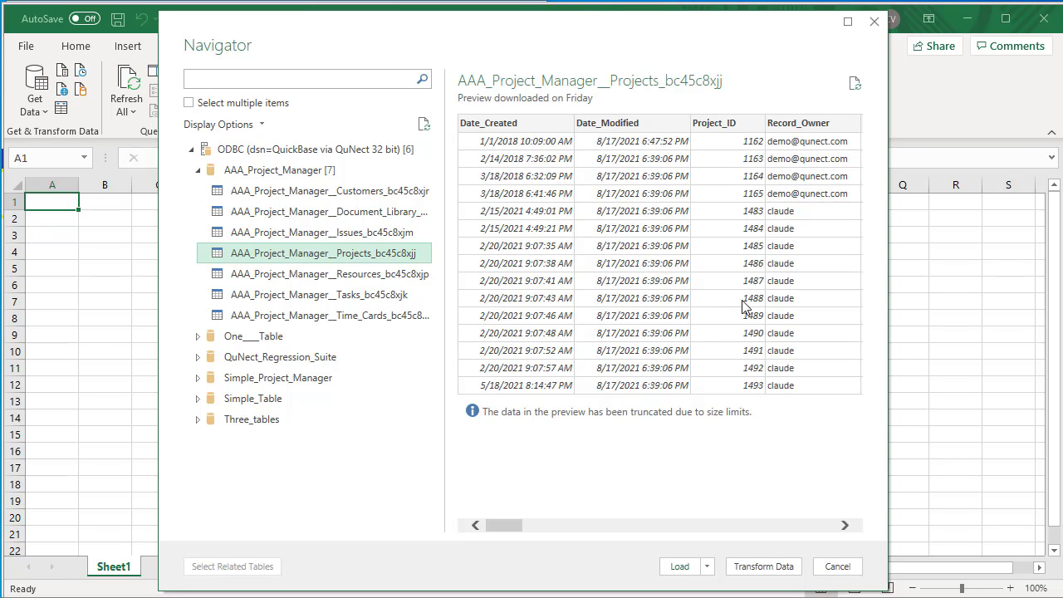
pyautogui.click(679, 567)
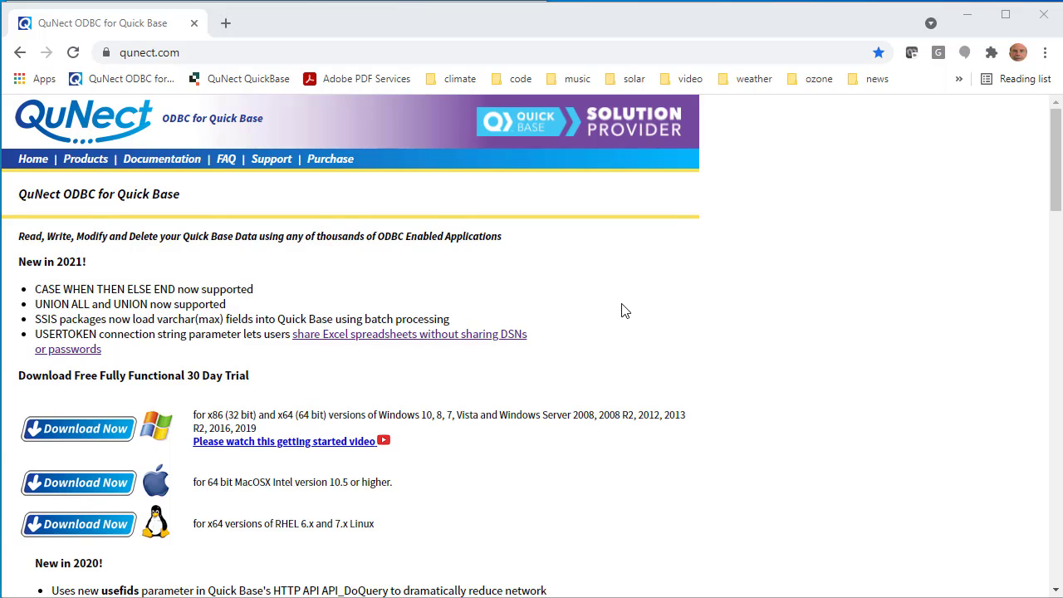
# Step: Browse the QuNect Products page and open the QuNect SQL product page
pyautogui.click(86, 159)
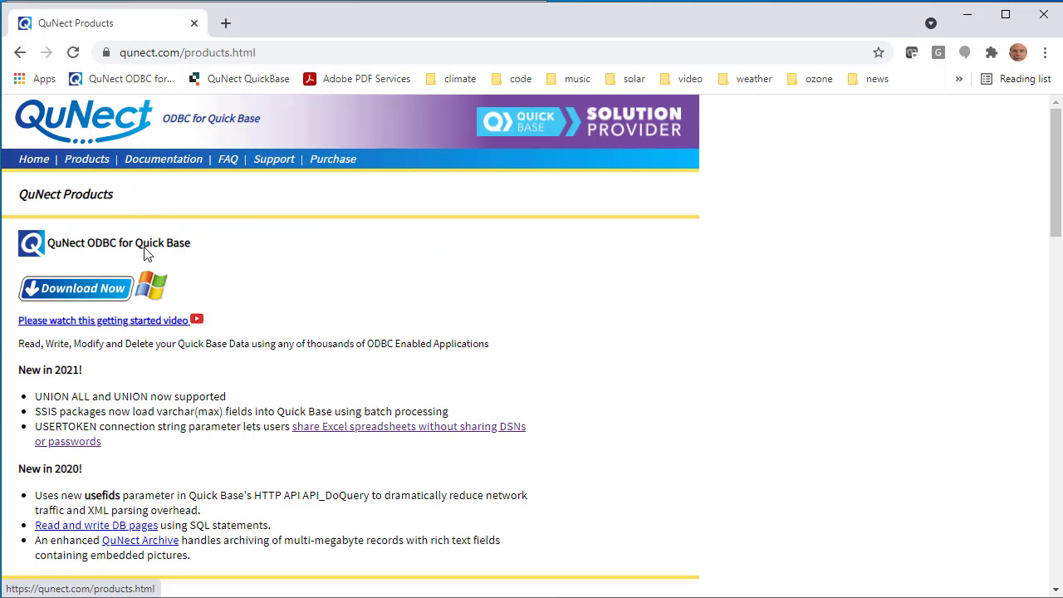
pyautogui.scroll(-3, 162, 275)
pyautogui.scroll(-9, 177, 291)
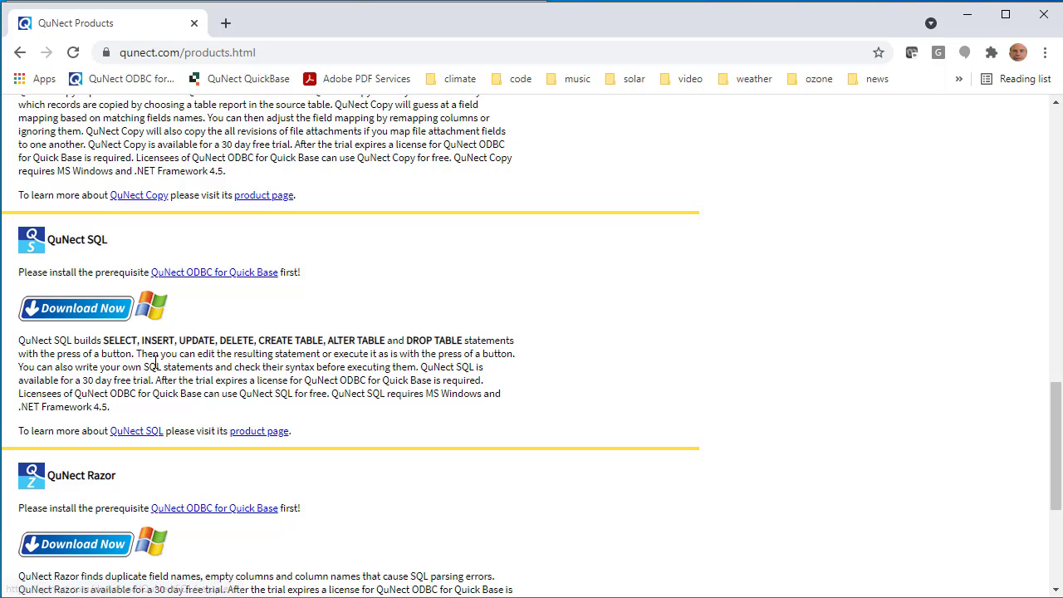
pyautogui.click(137, 432)
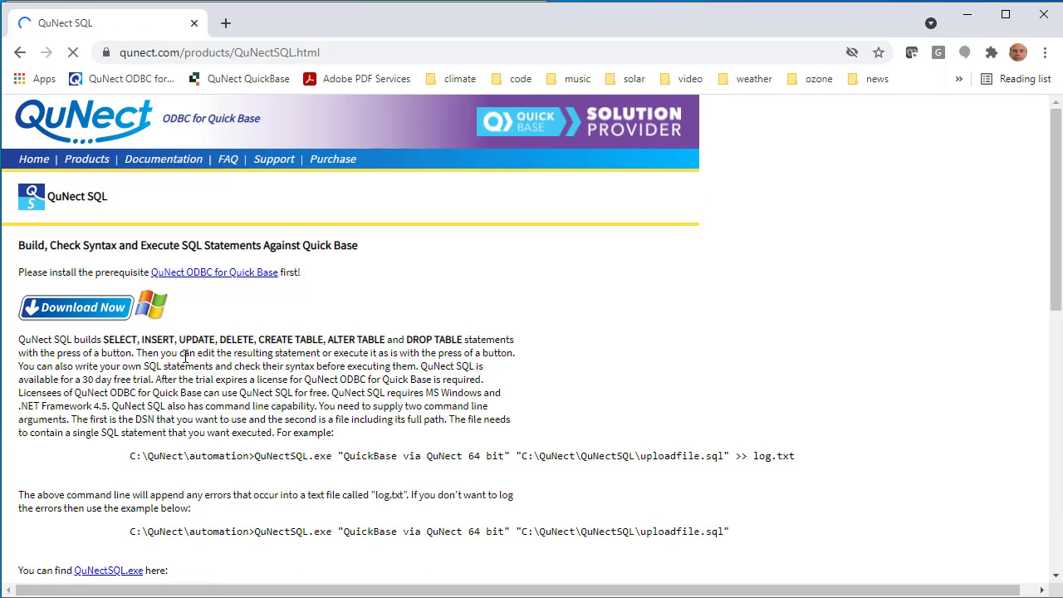
pyautogui.scroll(-2, 203, 297)
pyautogui.scroll(-4, 204, 296)
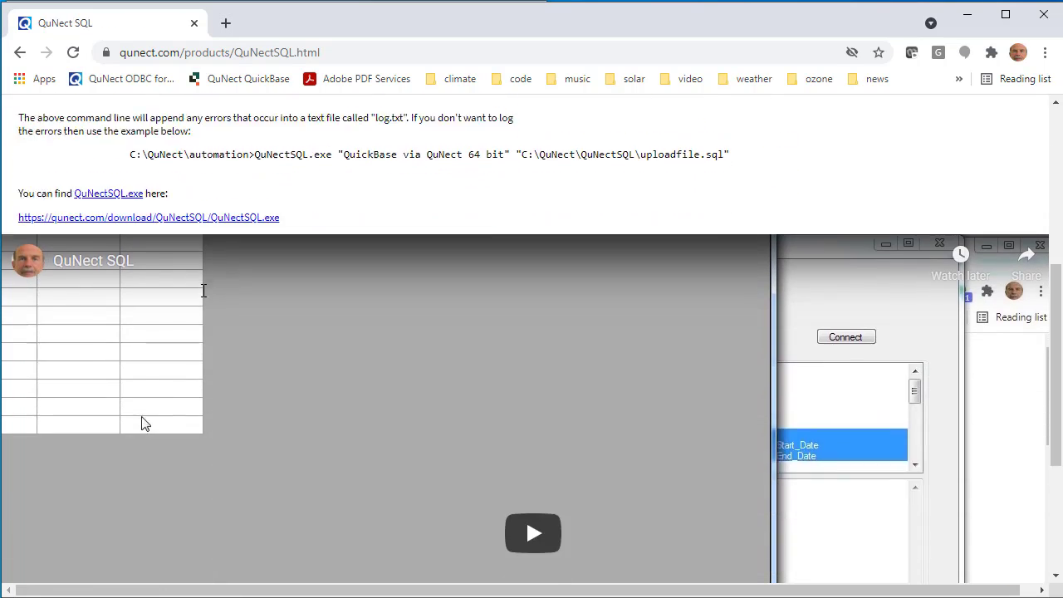
pyautogui.scroll(4, 453, 363)
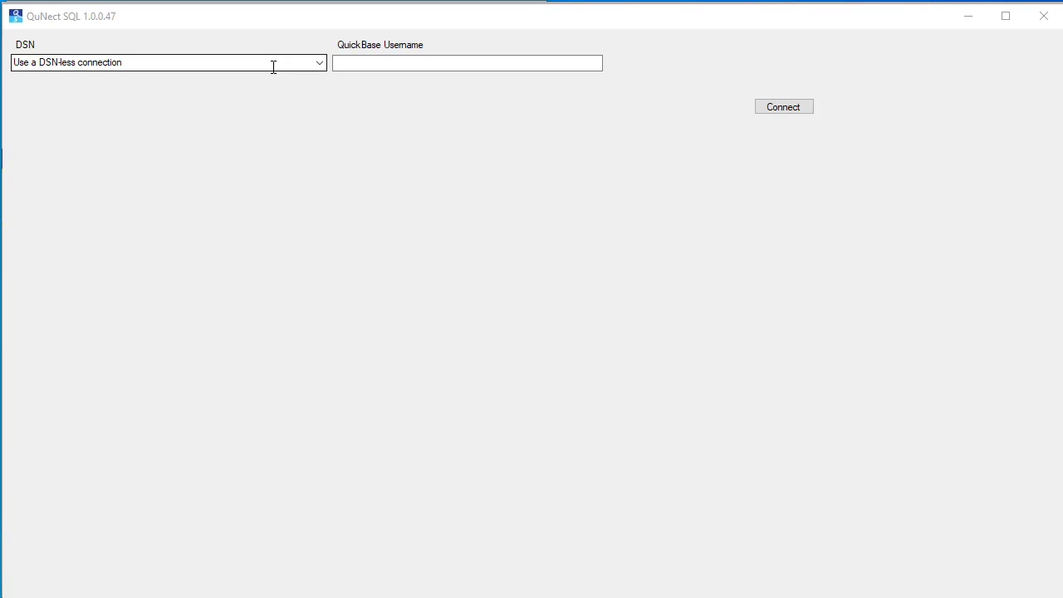
# Step: Enter the account's e-mail address as the QuickBase username in QuNect SQL
pyautogui.click(363, 62)
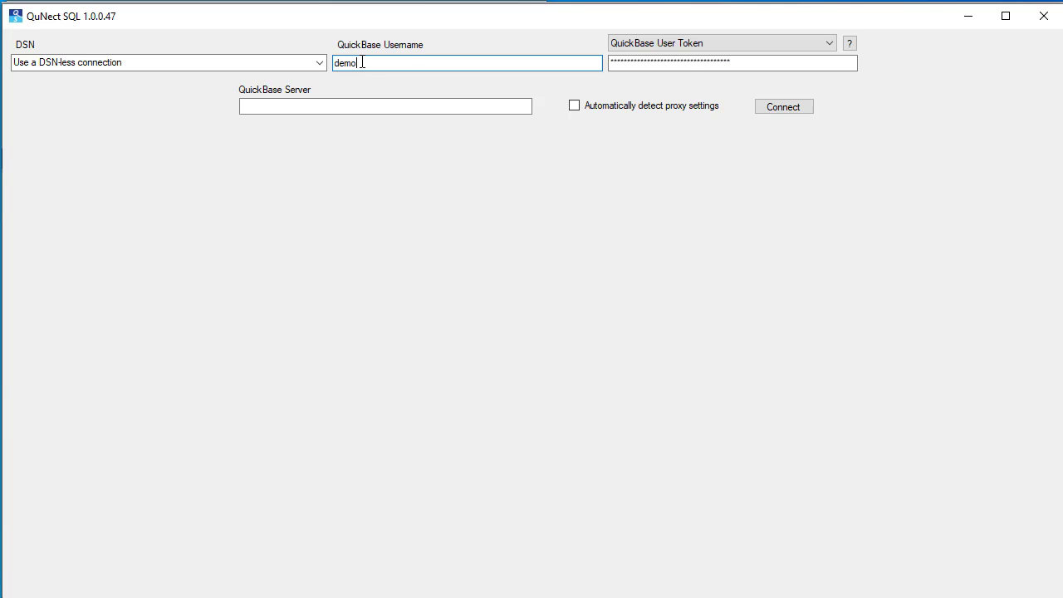
# Step: Set the QuickBase server to qunect.quickbase.com and connect
pyautogui.click(688, 62)
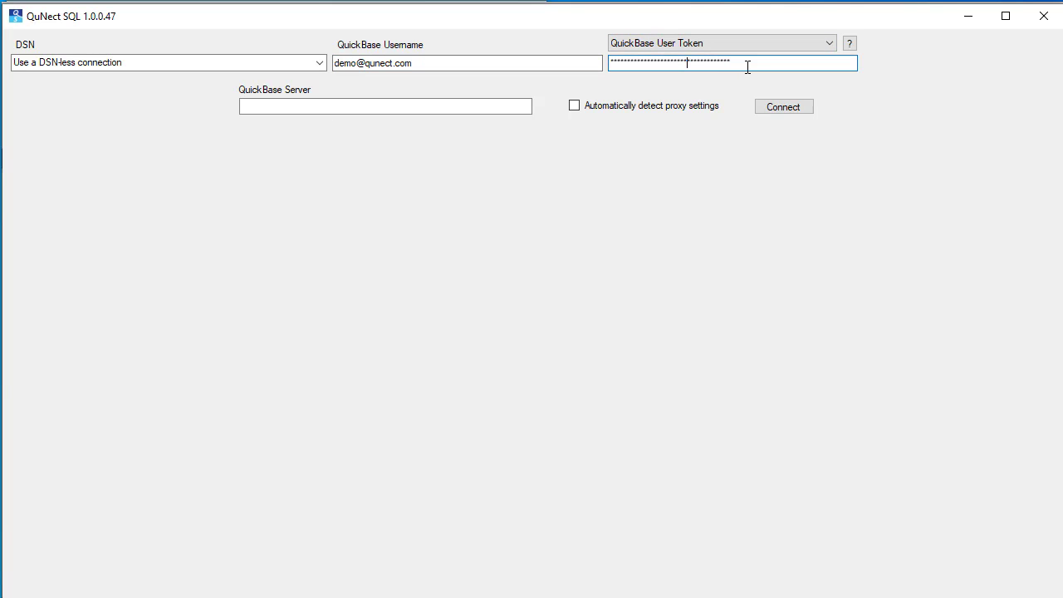
pyautogui.moveTo(747, 66); pyautogui.dragTo(611, 60)
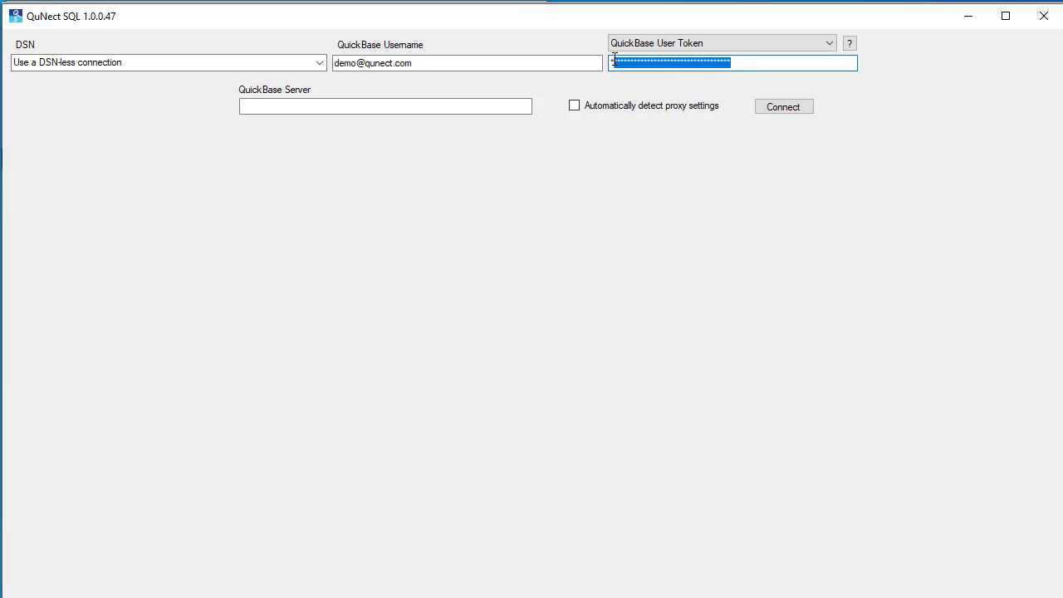
pyautogui.click(284, 107)
pyautogui.write('qune')
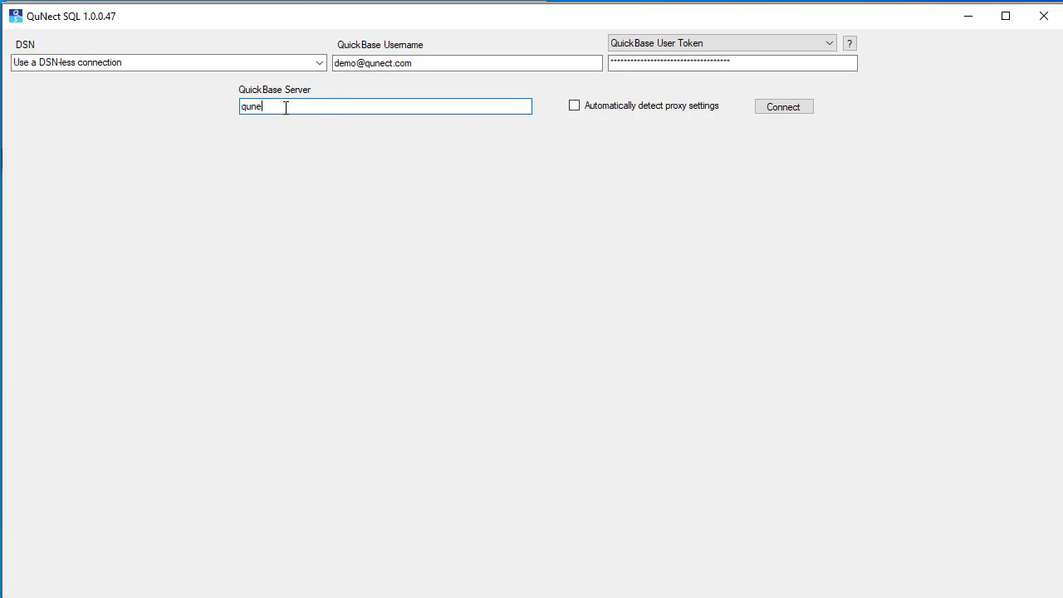
pyautogui.write('ct.quickbase.com')
pyautogui.click(774, 105)
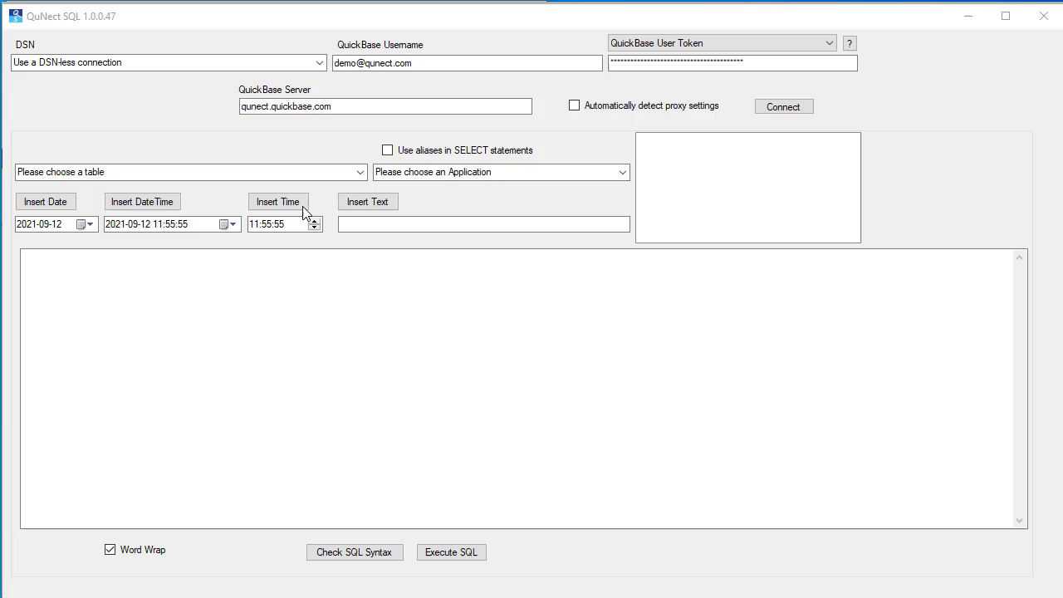
# Step: Choose the AAA_Project_Manager__Projects_bc45c8xjj table and select fields Project_Name through Start_Date plus Percent_Complete
pyautogui.click(361, 176)
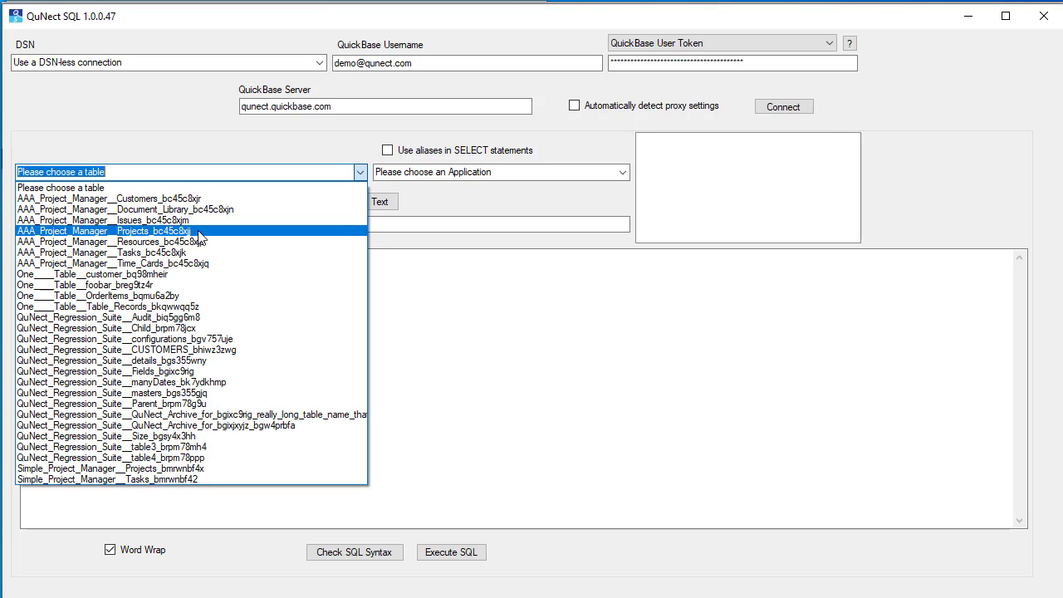
pyautogui.click(198, 233)
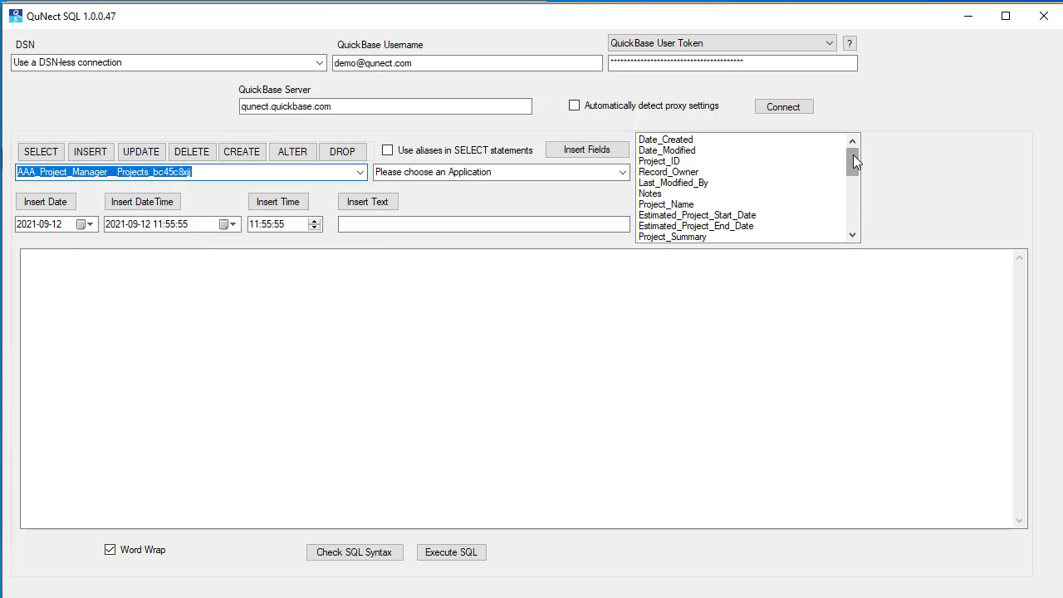
pyautogui.moveTo(854, 155)
pyautogui.mouseDown()
pyautogui.moveTo(853, 169)
pyautogui.moveTo(855, 151)
pyautogui.mouseUp()
pyautogui.click(652, 195)
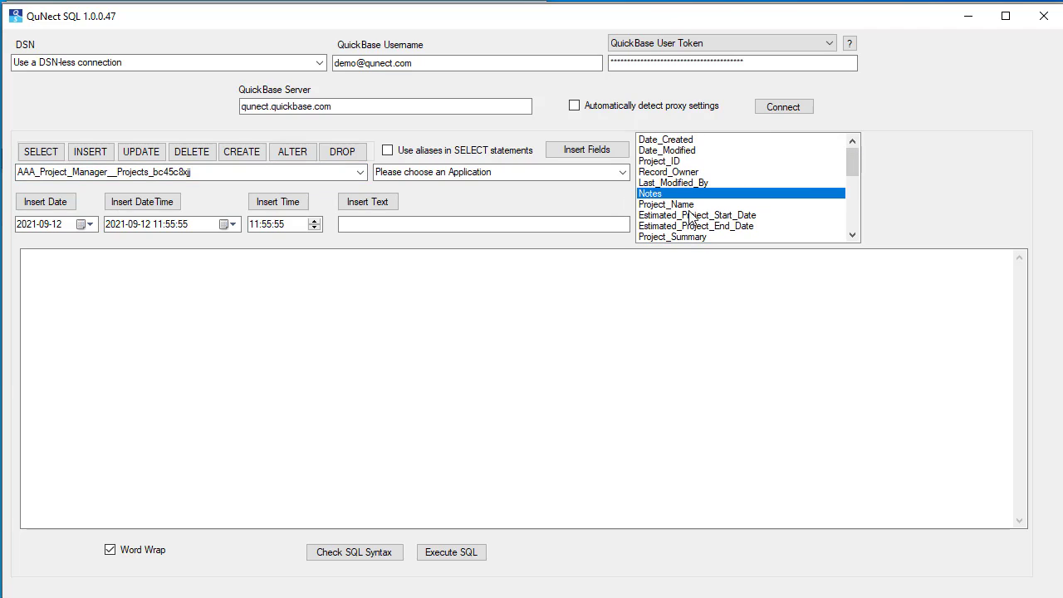
pyautogui.scroll(-1, 694, 216)
pyautogui.click(683, 172)
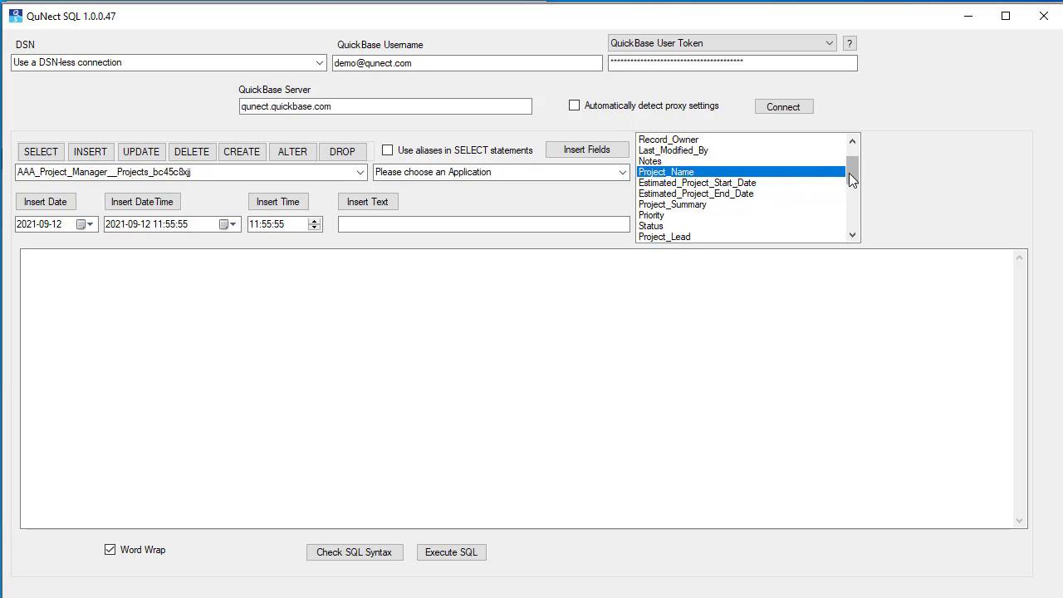
pyautogui.moveTo(852, 170); pyautogui.dragTo(852, 194)
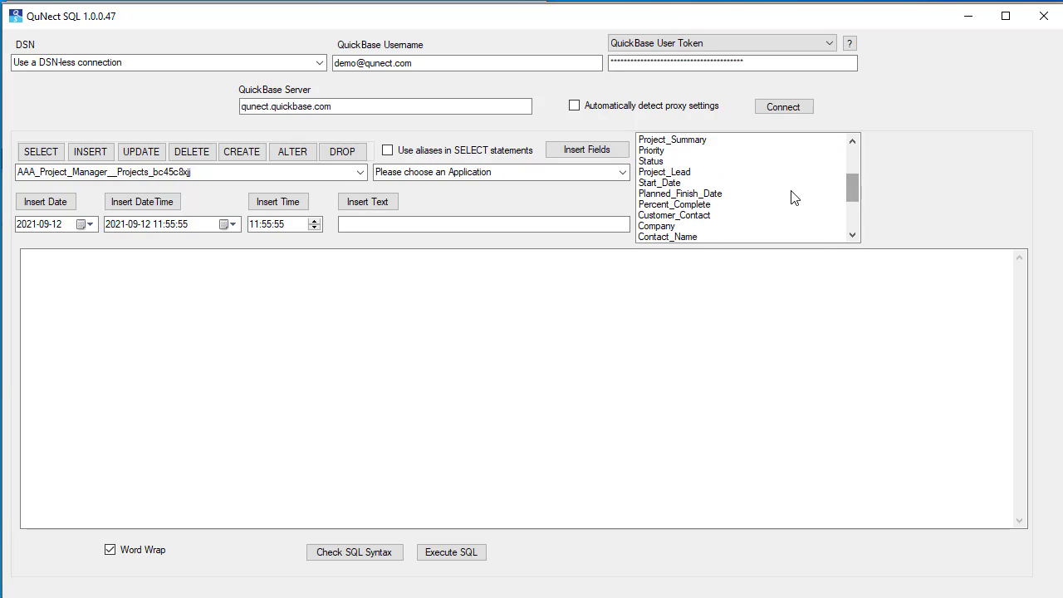
pyautogui.keyDown('shift'); pyautogui.click(677, 184); pyautogui.keyUp('shift')
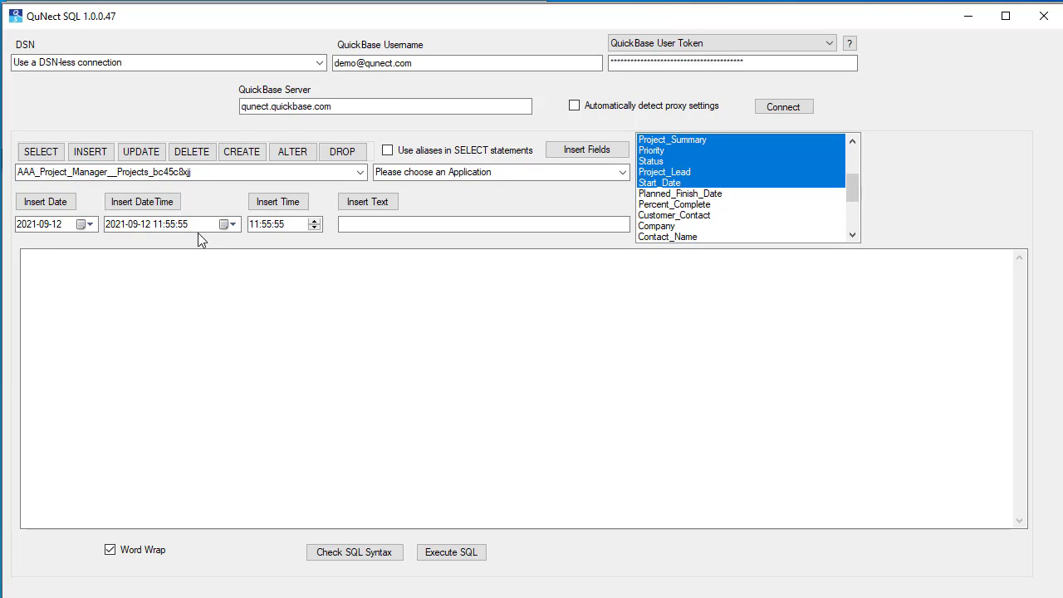
pyautogui.keyDown('ctrl'); pyautogui.click(678, 205); pyautogui.keyUp('ctrl')
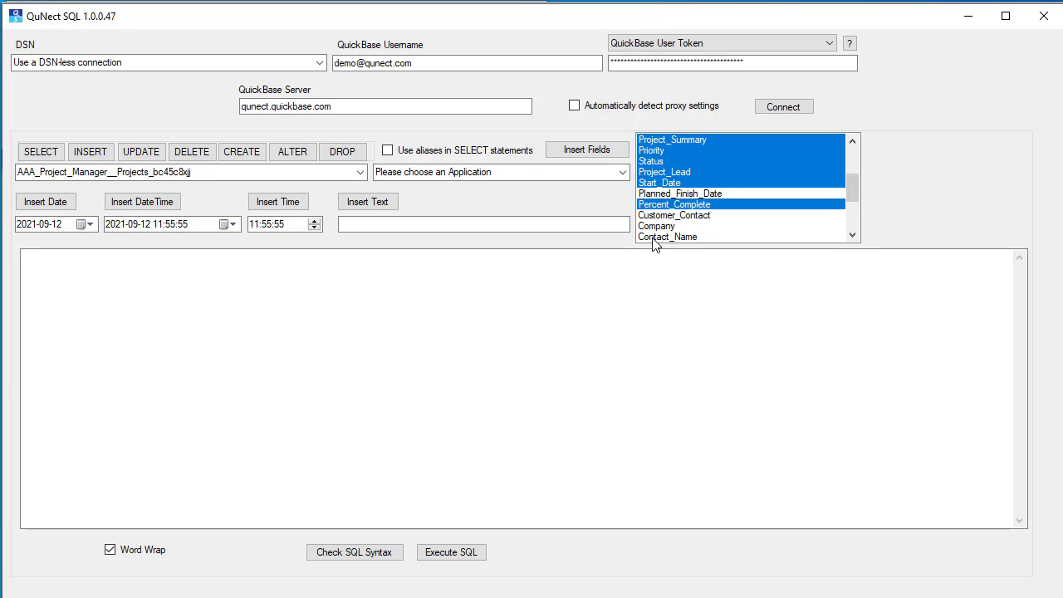
# Step: Enable aliases in SELECT statements and generate a SELECT statement for the selected fields
pyautogui.click(388, 152)
pyautogui.click(52, 154)
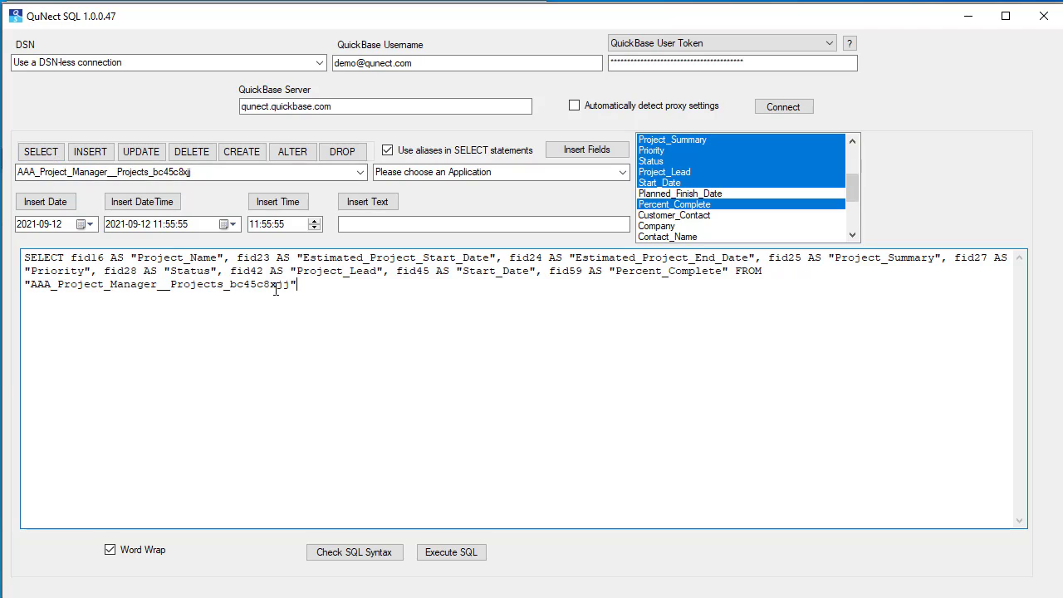
# Step: Examine the generated SELECT statement's field IDs, AS aliases and table name
pyautogui.moveTo(307, 288); pyautogui.dragTo(18, 257)
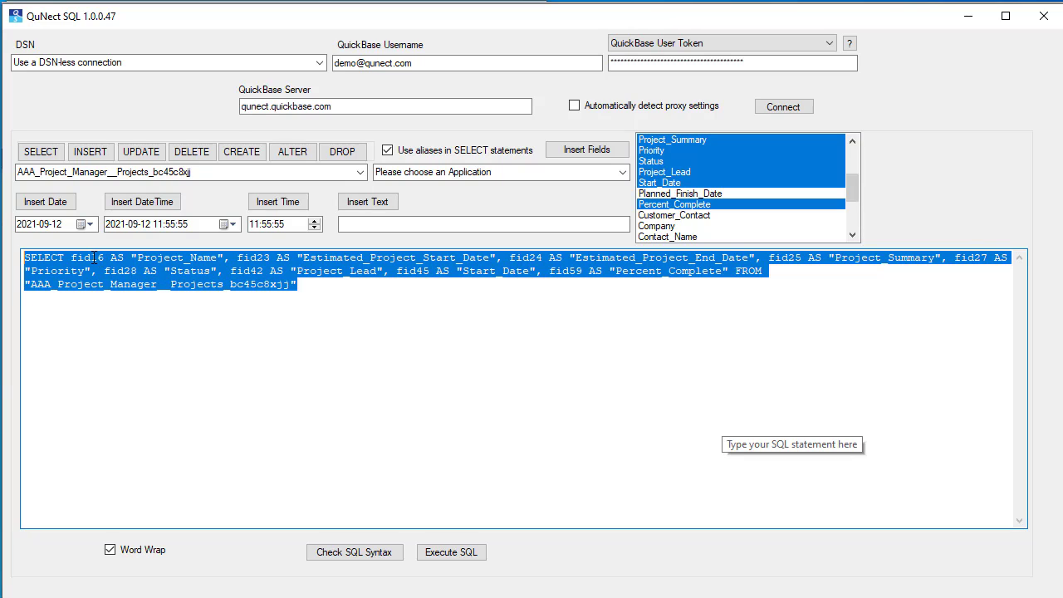
pyautogui.moveTo(135, 258); pyautogui.dragTo(225, 260)
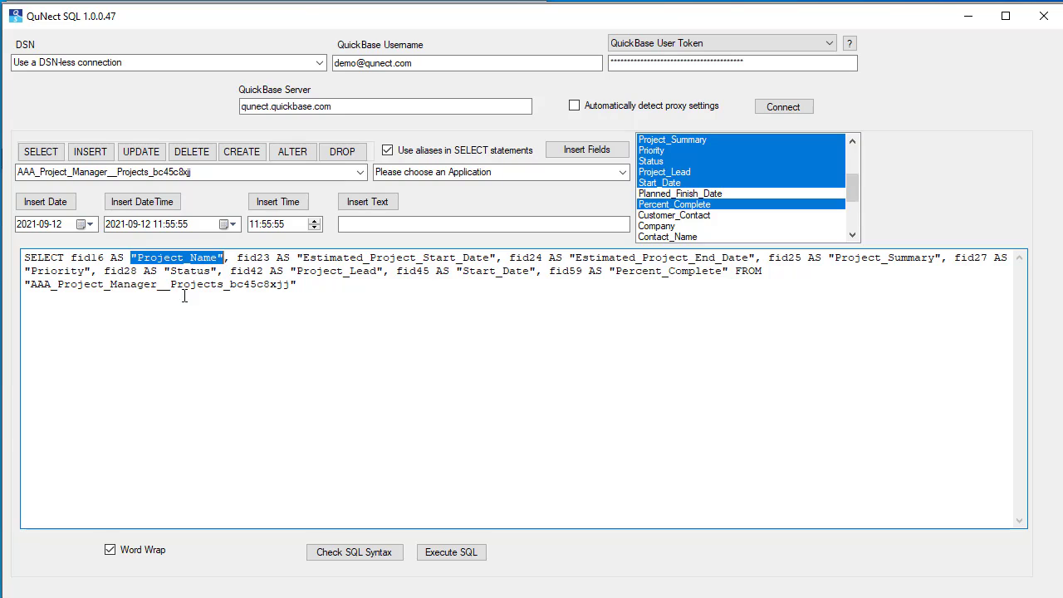
pyautogui.doubleClick(119, 257)
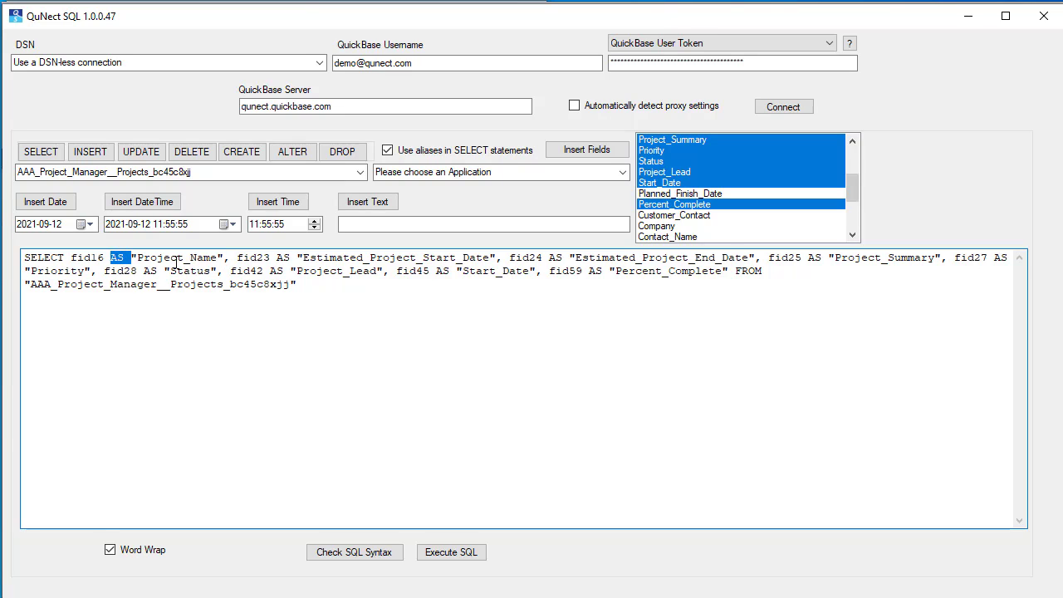
pyautogui.doubleClick(283, 259)
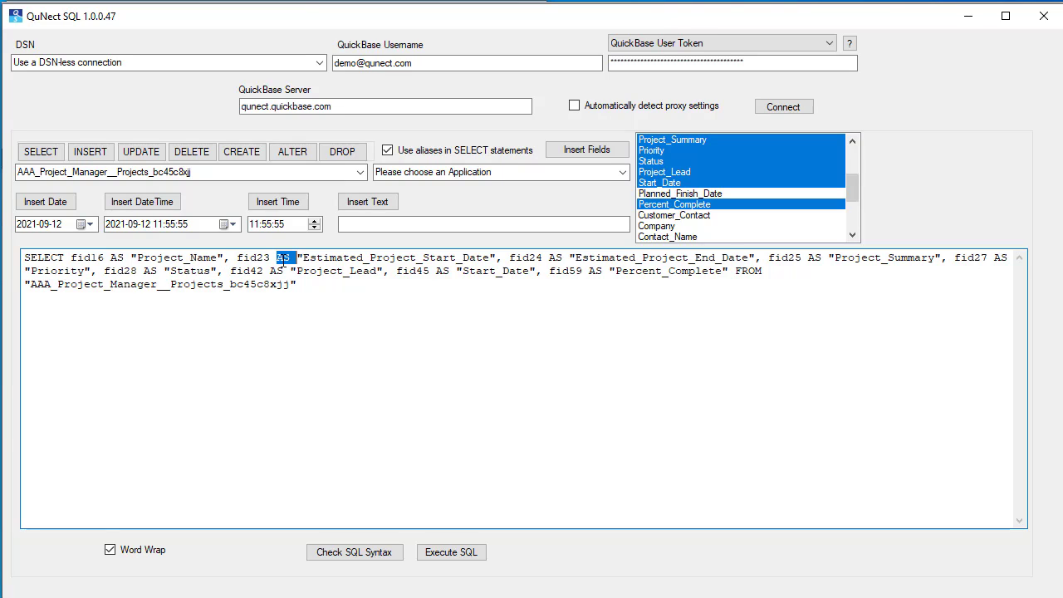
pyautogui.doubleClick(558, 257)
pyautogui.doubleClick(815, 258)
pyautogui.doubleClick(1000, 257)
pyautogui.doubleClick(154, 271)
pyautogui.moveTo(71, 259); pyautogui.dragTo(104, 259)
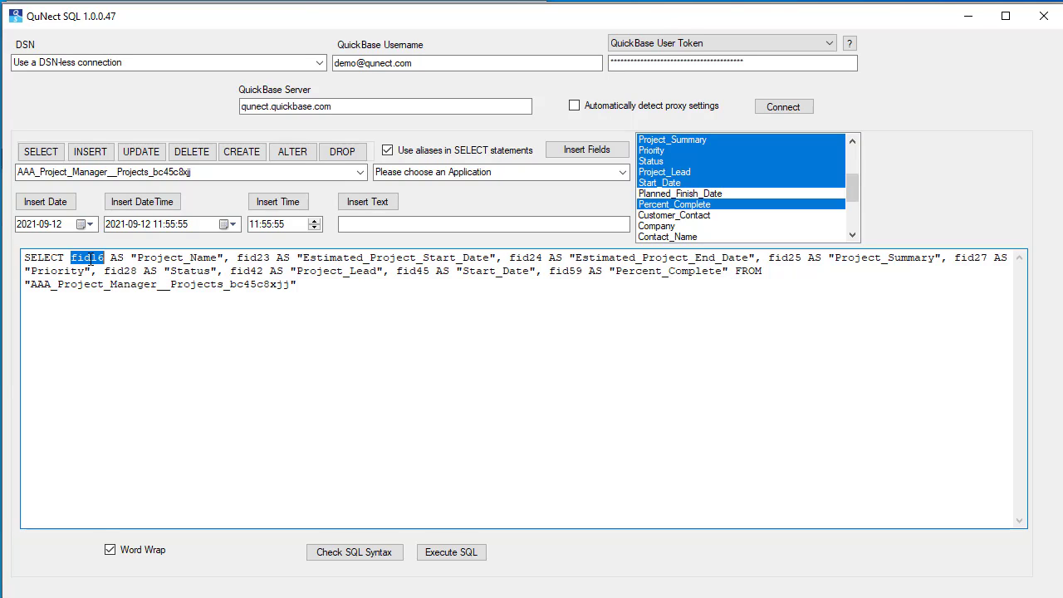
pyautogui.doubleClick(92, 260)
pyautogui.click(85, 260)
pyautogui.doubleClick(87, 262)
pyautogui.moveTo(110, 257); pyautogui.dragTo(225, 258)
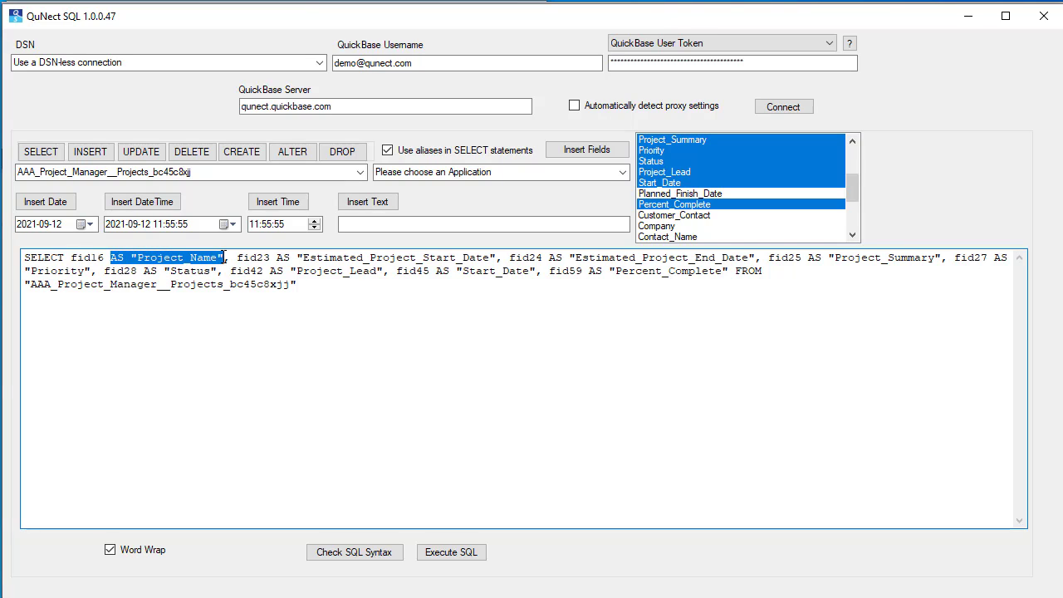
pyautogui.click(163, 259)
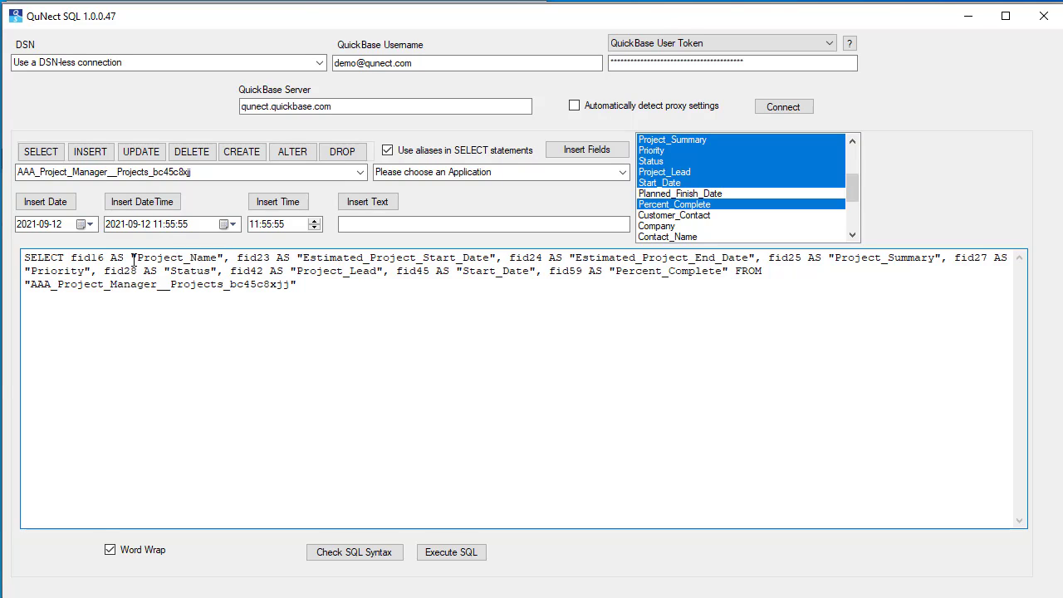
pyautogui.moveTo(137, 258); pyautogui.dragTo(190, 264)
pyautogui.doubleClick(177, 260)
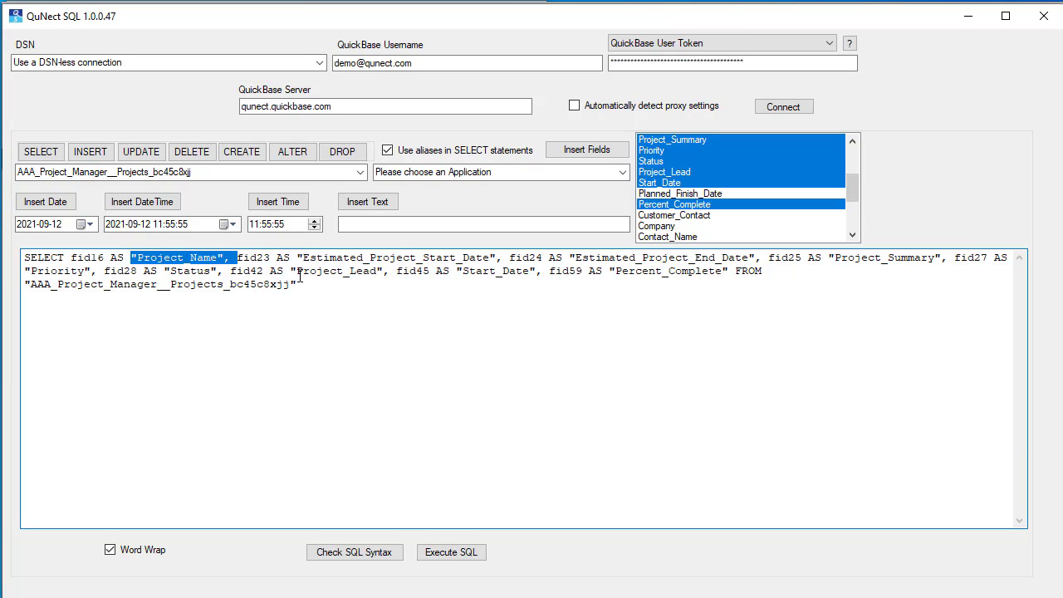
# Step: Copy the entire generated SELECT statement from the SQL text area
pyautogui.moveTo(299, 284); pyautogui.dragTo(23, 258)
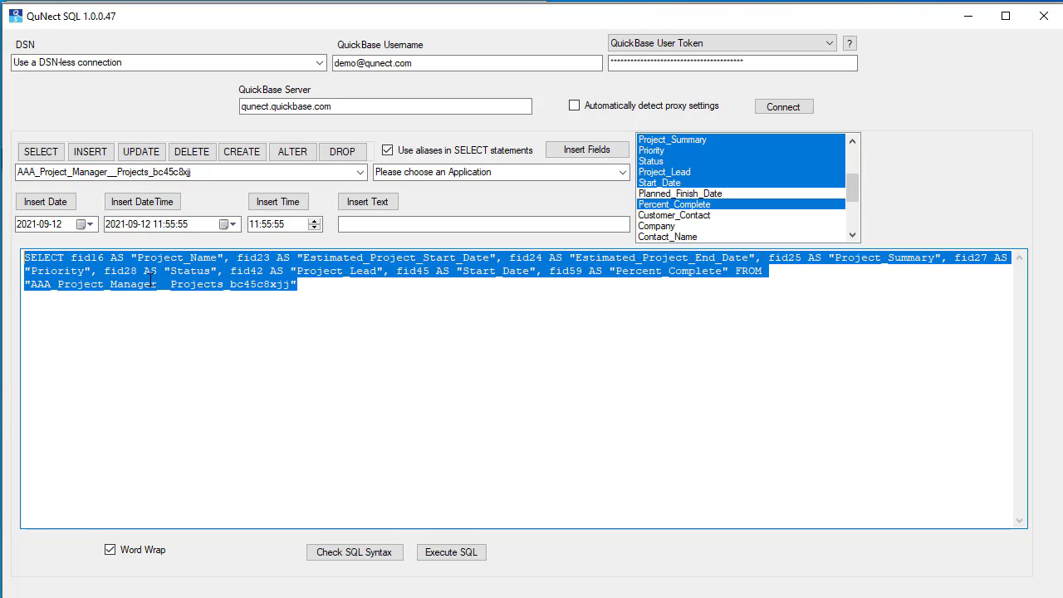
pyautogui.doubleClick(171, 260)
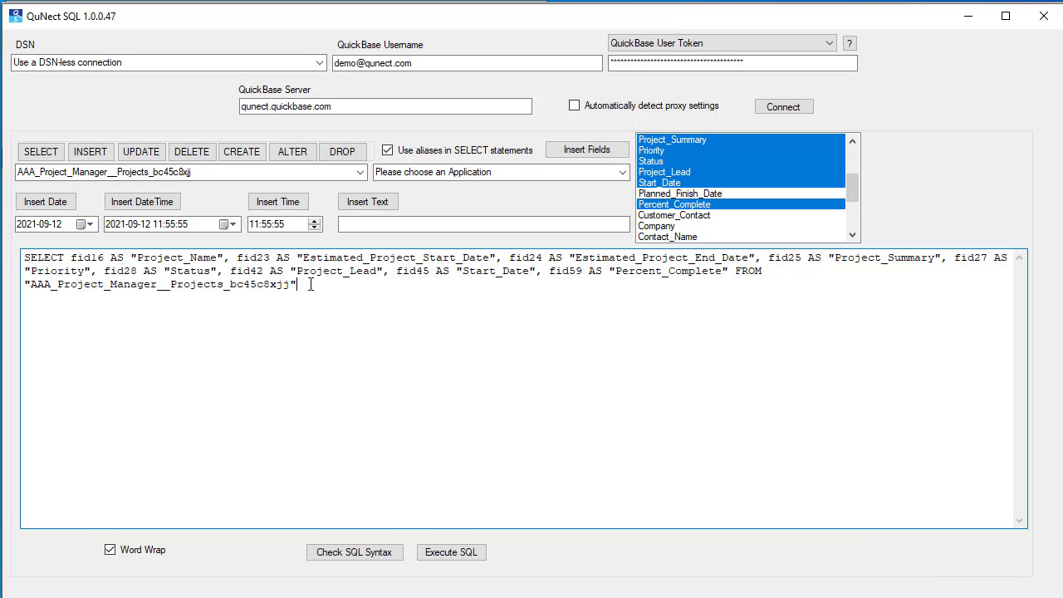
pyautogui.moveTo(309, 284); pyautogui.dragTo(25, 257)
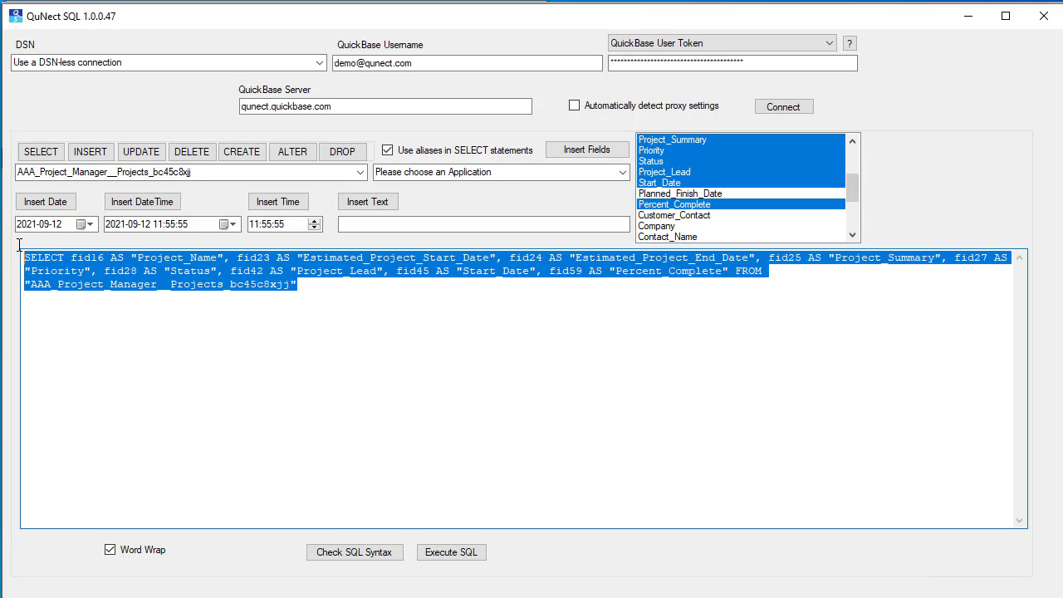
pyautogui.rightClick(112, 271)
pyautogui.click(137, 325)
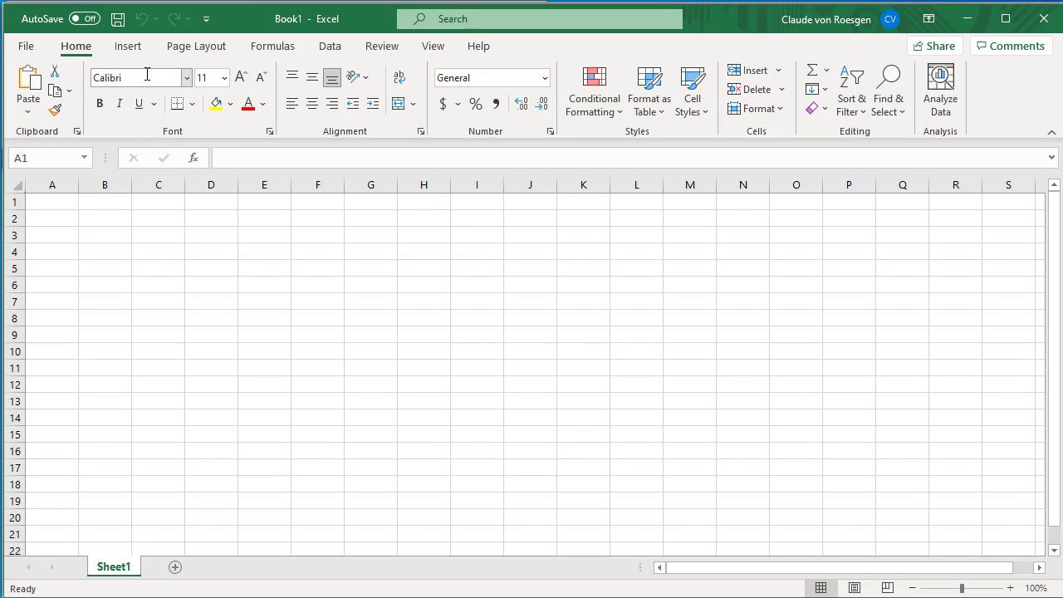
# Step: Start an Excel data import From ODBC, set the data source name to (None), and expand Advanced options
pyautogui.click(336, 48)
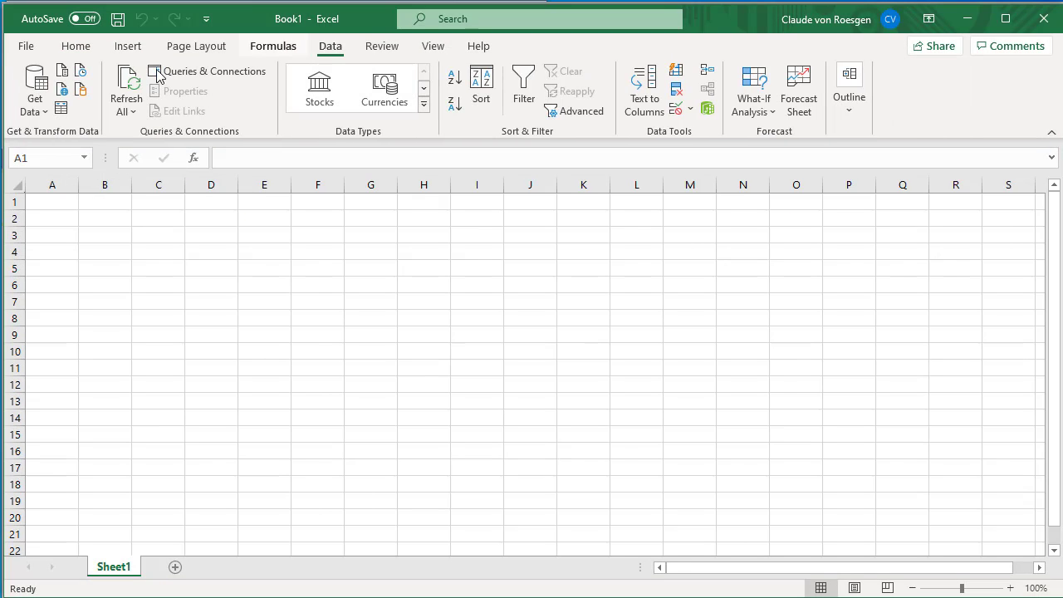
pyautogui.click(36, 107)
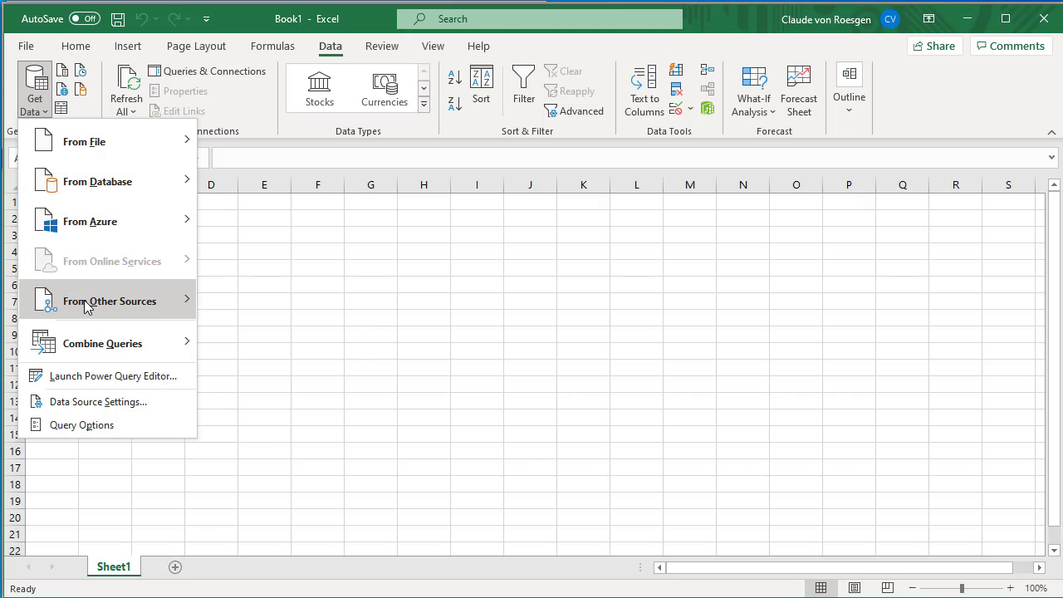
pyautogui.moveTo(86, 307)
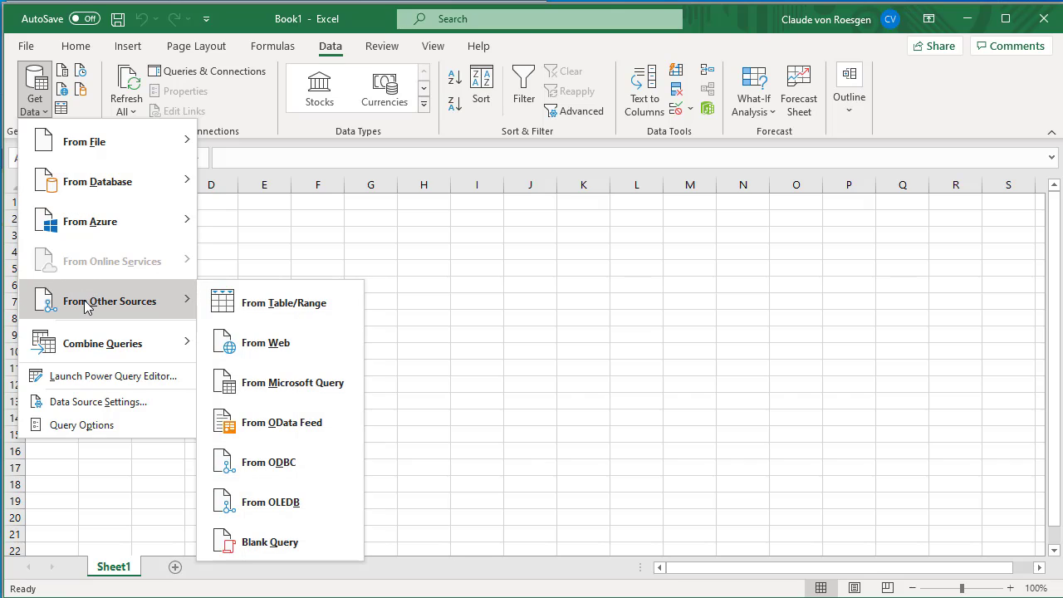
pyautogui.click(264, 457)
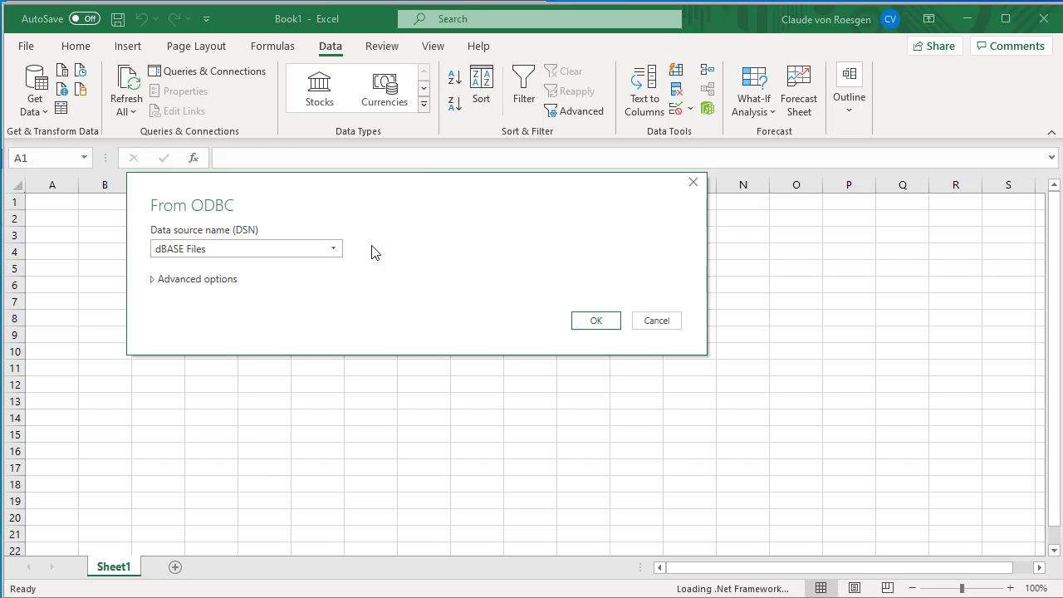
pyautogui.click(337, 251)
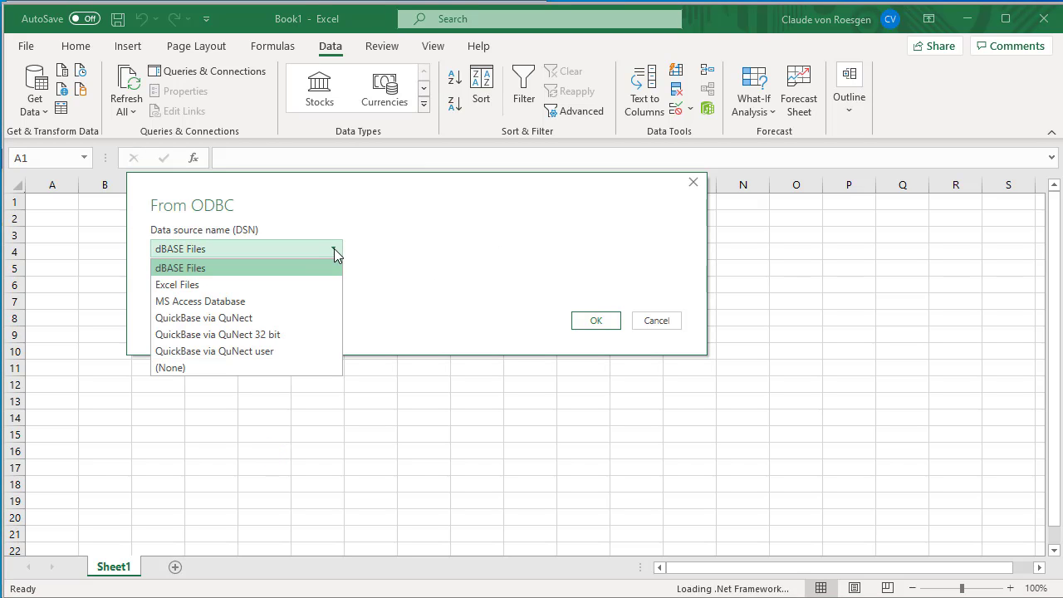
pyautogui.click(202, 368)
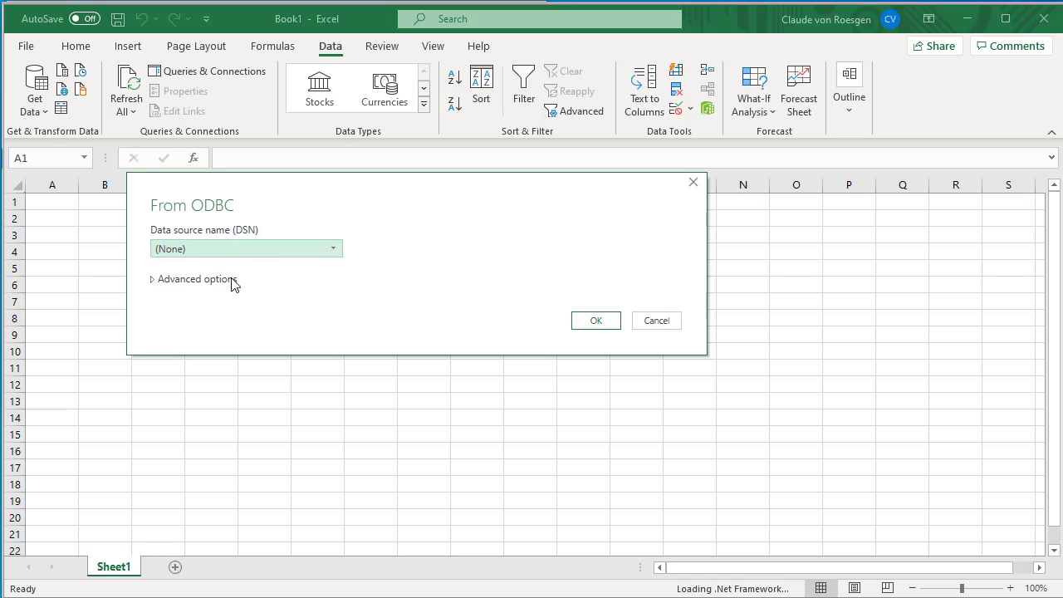
pyautogui.click(155, 283)
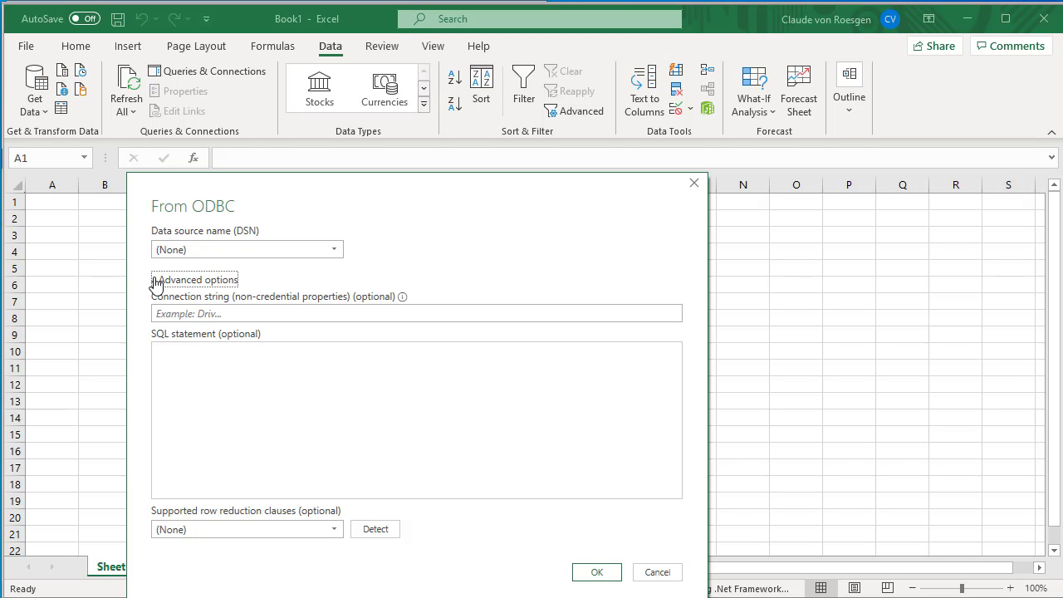
# Step: Paste the copied SELECT statement into the SQL statement box
pyautogui.click(186, 357)
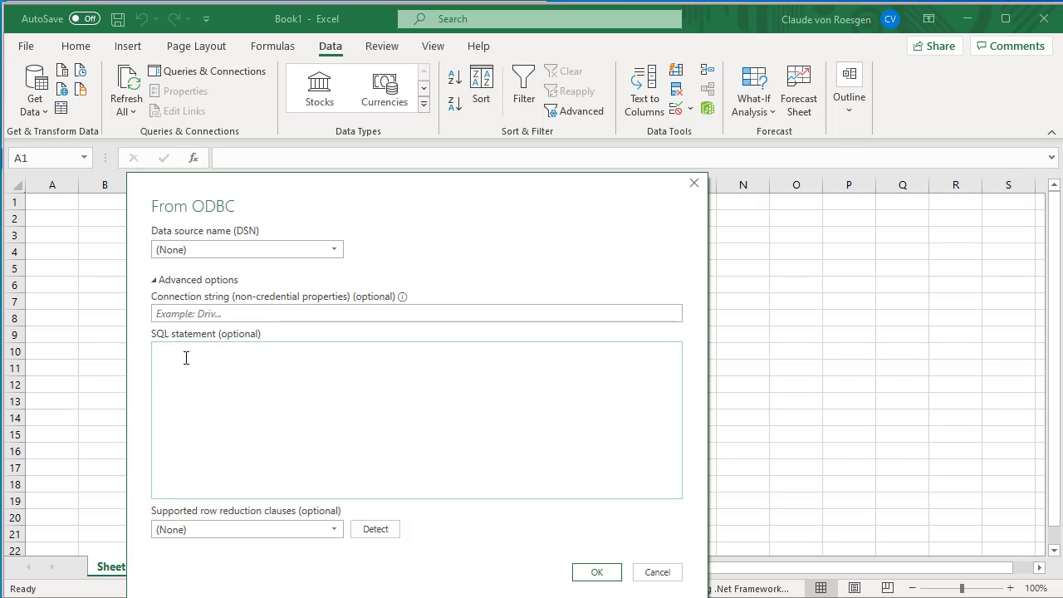
pyautogui.rightClick(186, 357)
pyautogui.click(226, 430)
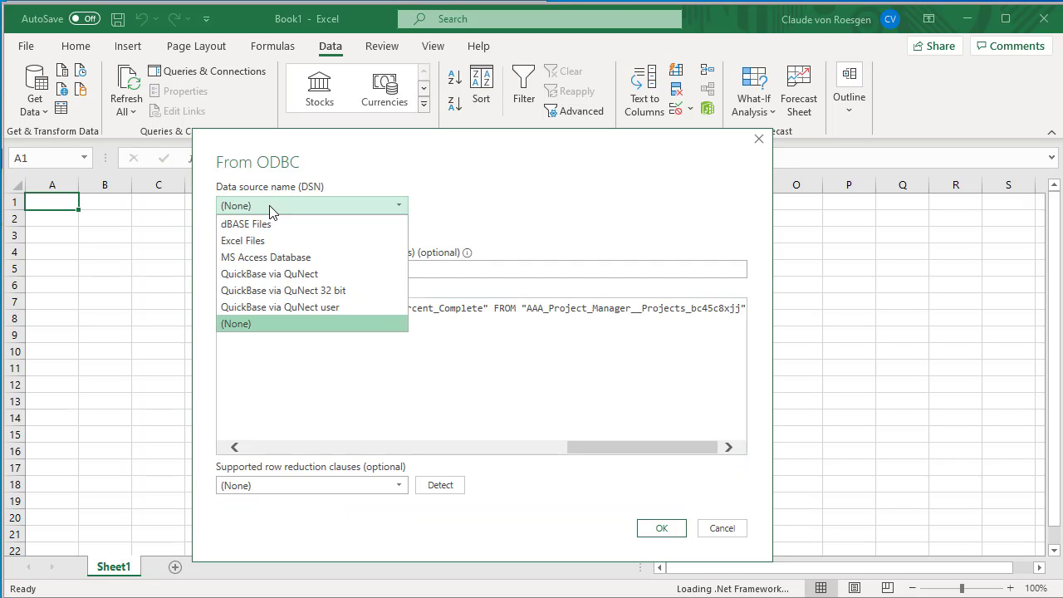
pyautogui.click(278, 208)
pyautogui.click(288, 210)
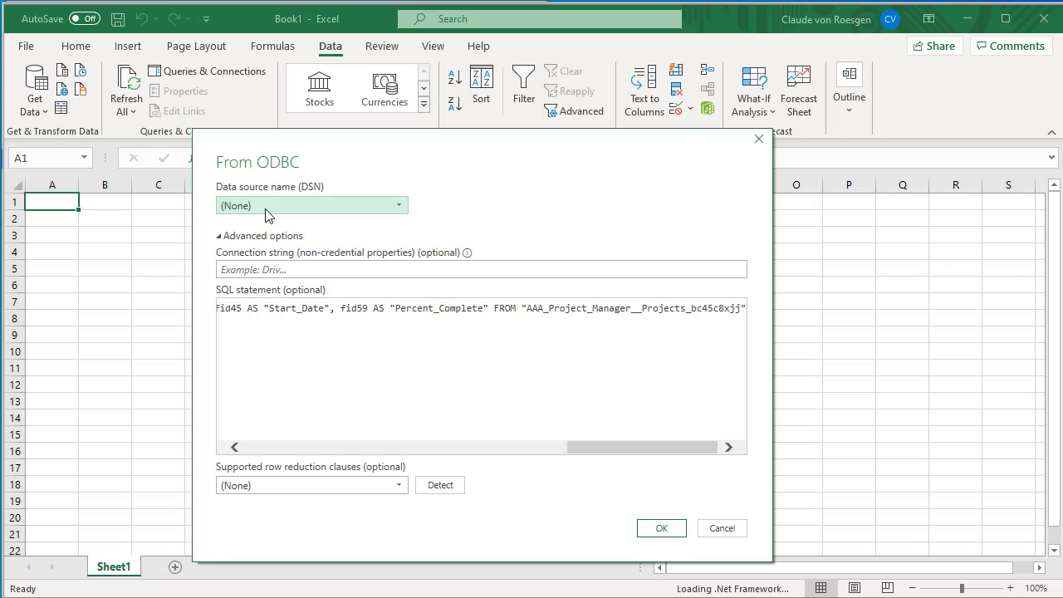
pyautogui.click(304, 271)
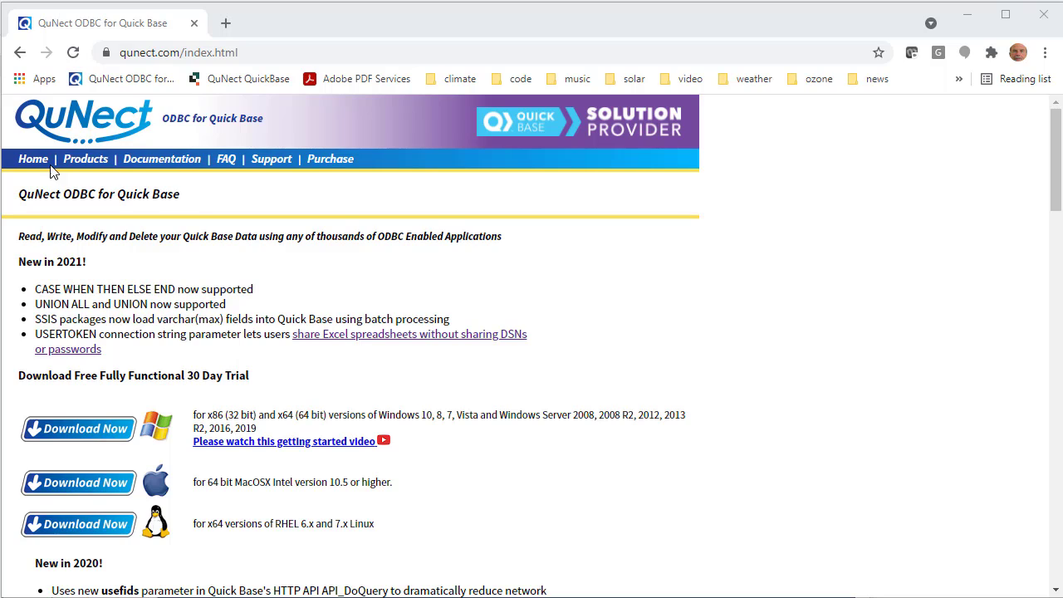
# Step: Open the QuNect Documentation page and the Creating a connection string application note
pyautogui.click(175, 166)
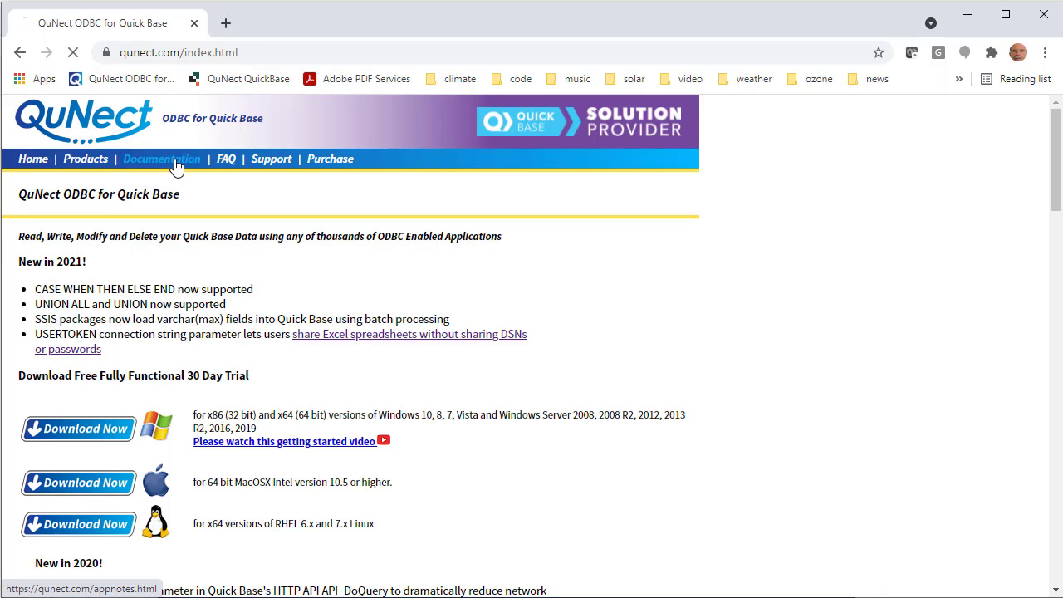
pyautogui.moveTo(1056, 143); pyautogui.dragTo(1029, 484)
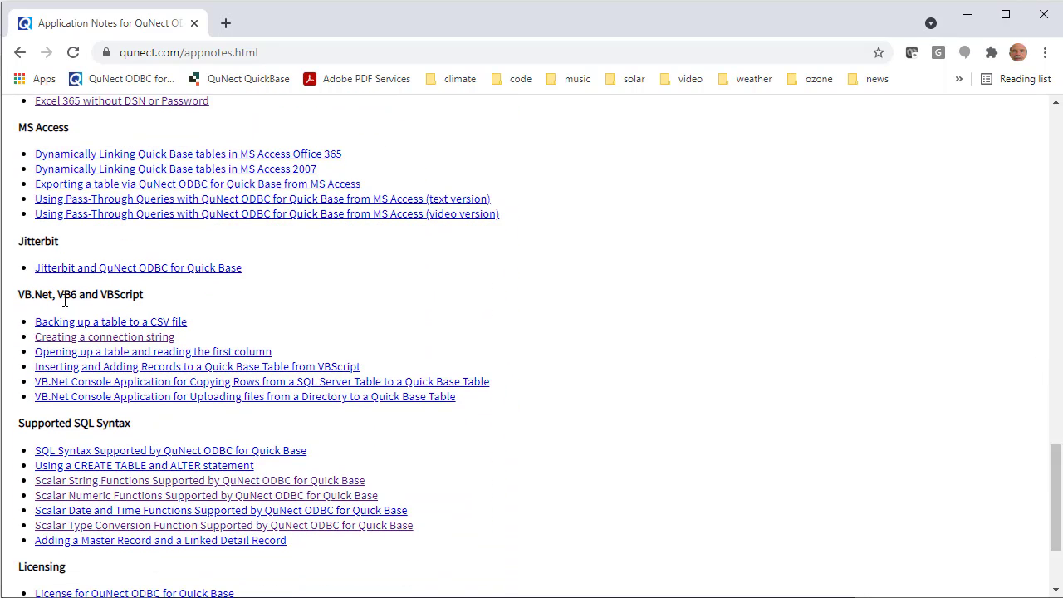
pyautogui.click(117, 340)
# Step: Enter qunect.quickbase.com as the Quick Base Server name in the connection string configurator
pyautogui.scroll(-1, 67, 359)
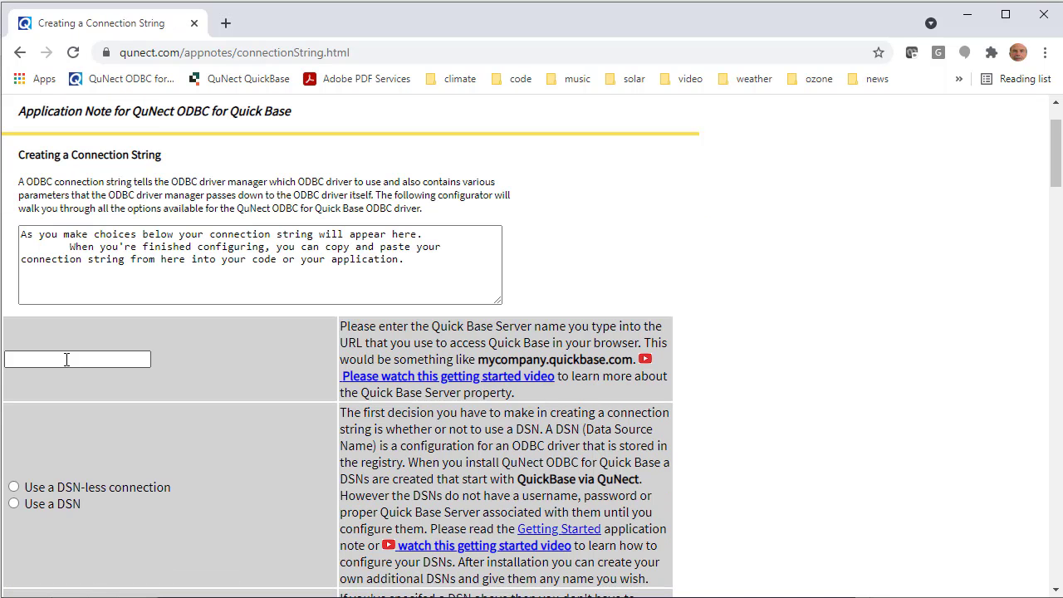
pyautogui.click(64, 357)
pyautogui.write('qu')
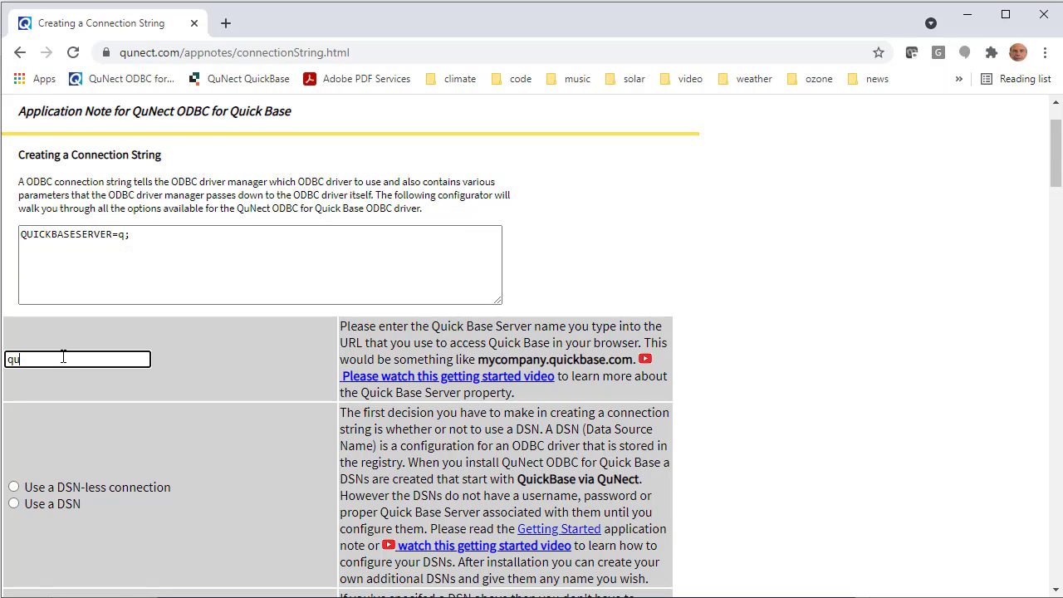
pyautogui.write('nect.quickbase.com')
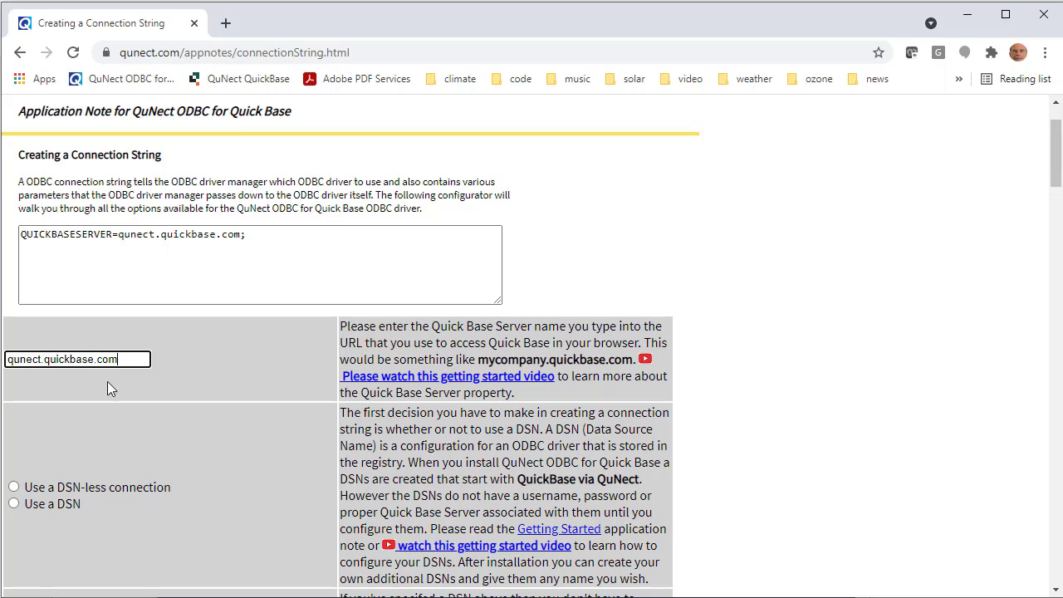
# Step: Choose a DSN-less connection and the option to specify a user token (QuNect 2021 and later only)
pyautogui.scroll(-2, 158, 398)
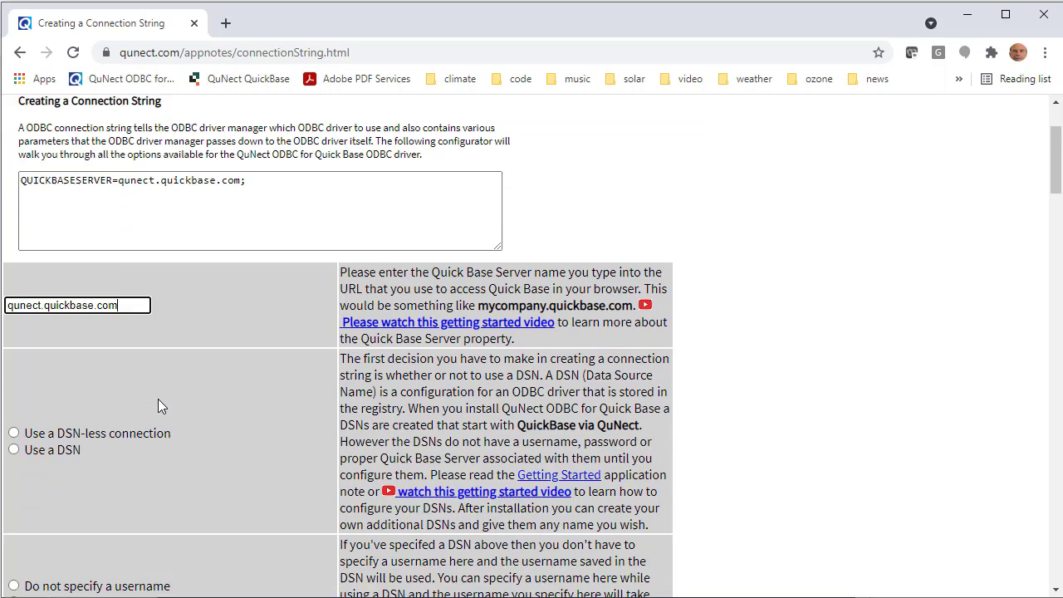
pyautogui.click(15, 321)
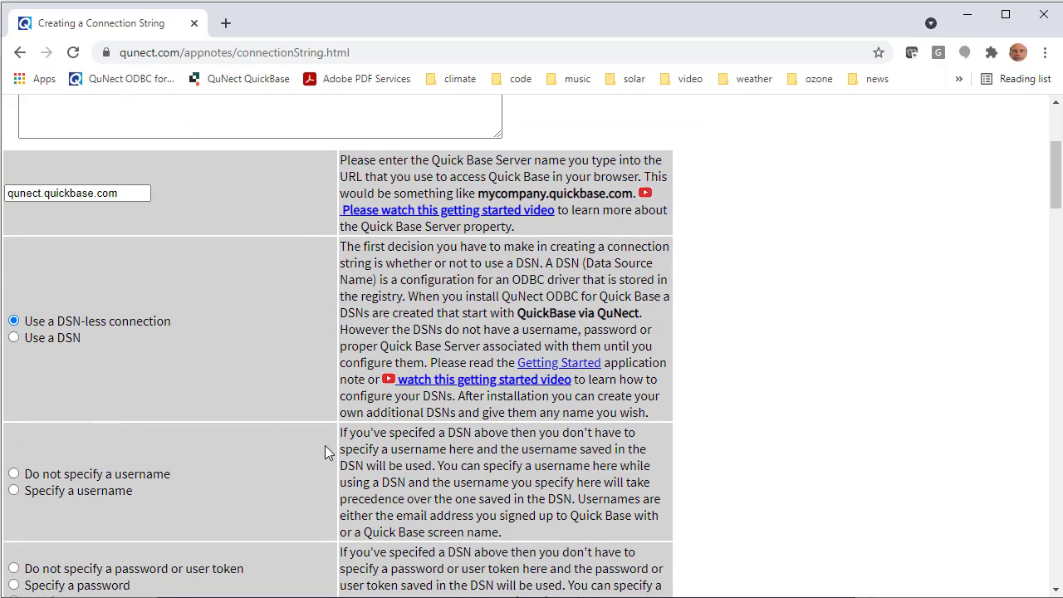
pyautogui.scroll(-3, 274, 314)
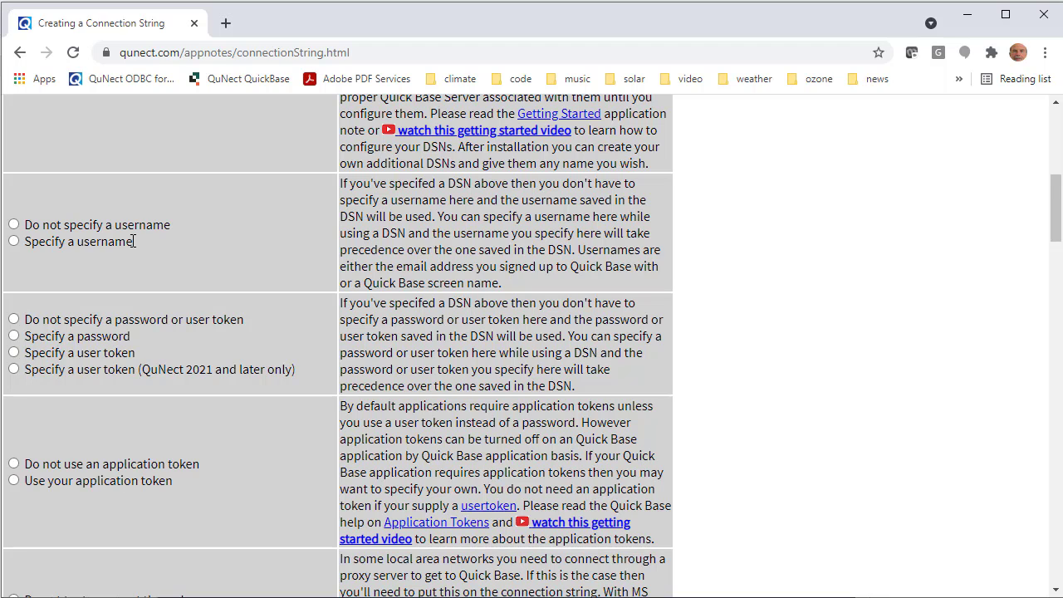
pyautogui.scroll(-1, 133, 240)
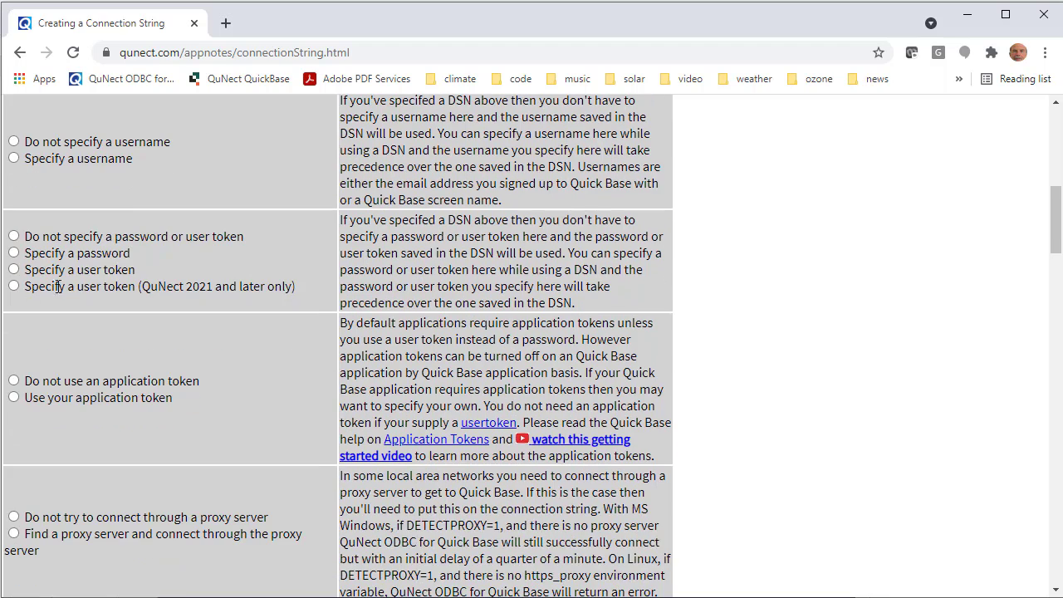
pyautogui.click(14, 287)
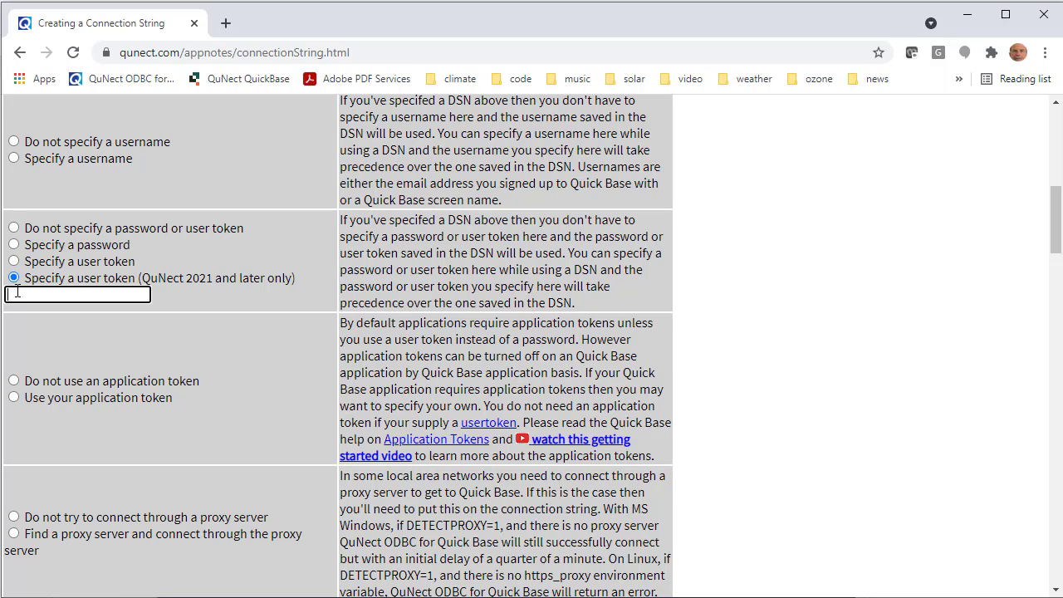
# Step: Paste the Quick Base user token into the user token field
pyautogui.click(980, 597)
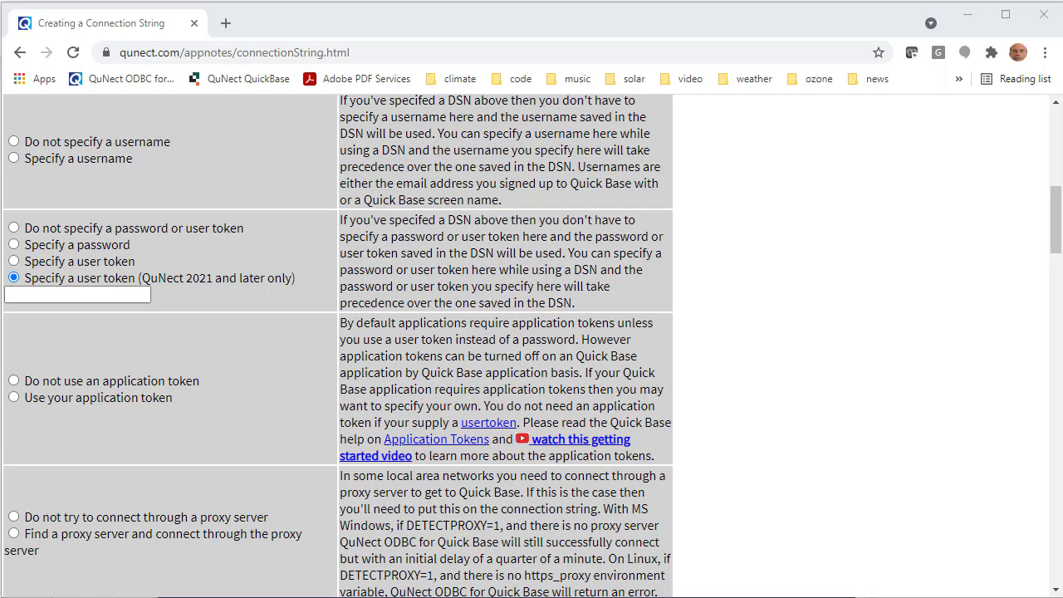
pyautogui.click(28, 294)
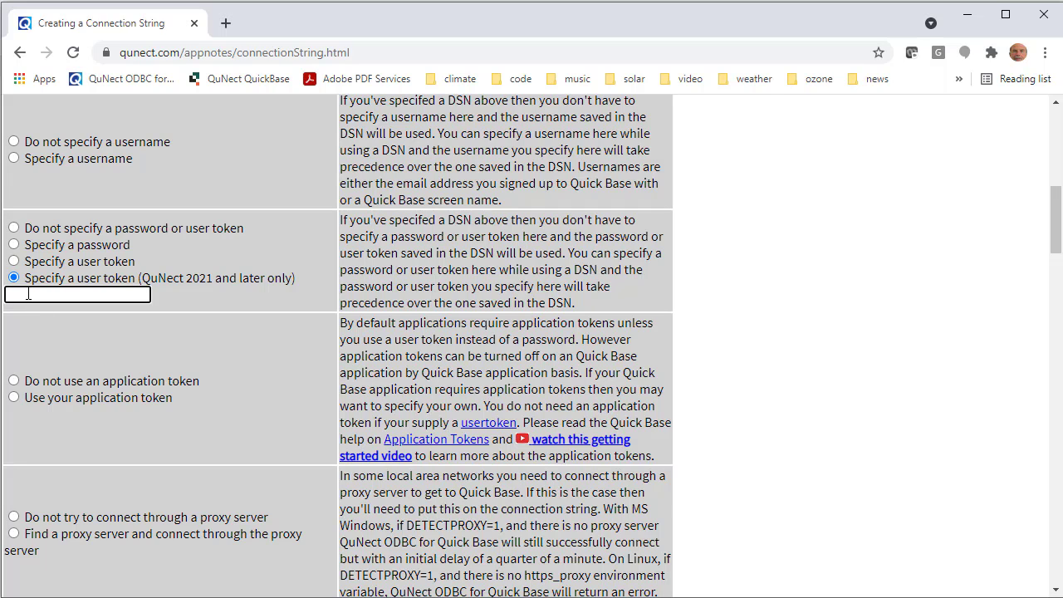
pyautogui.rightClick(29, 294)
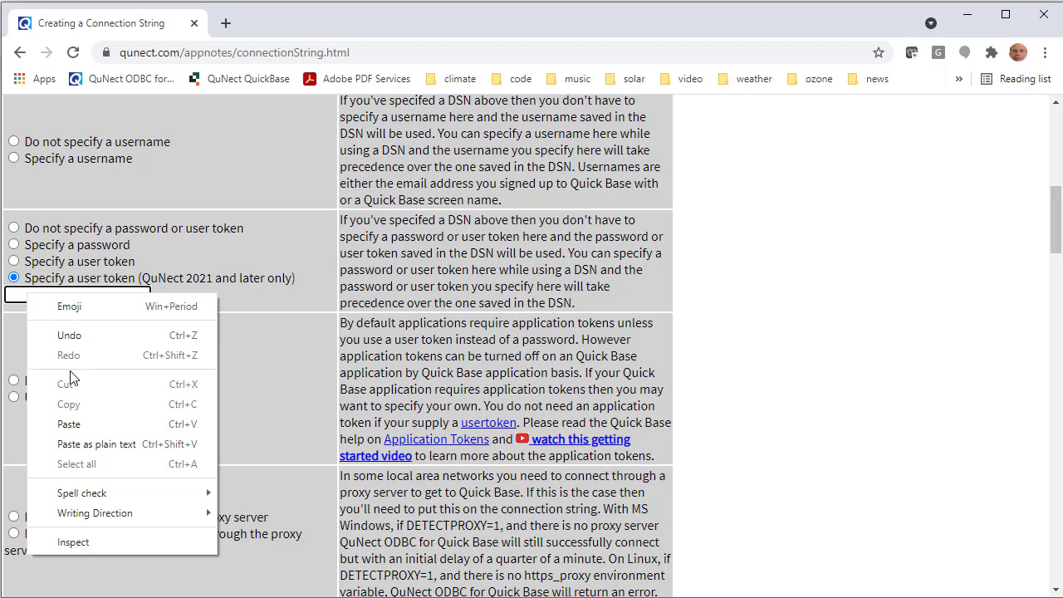
pyautogui.click(72, 420)
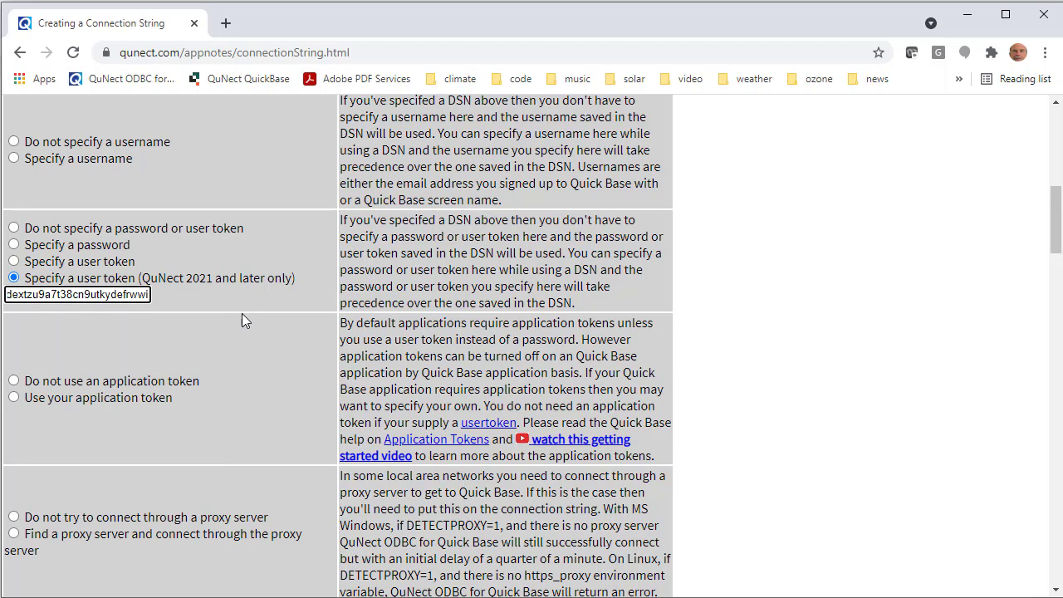
# Step: Select a single specific duration on input and output and set it to Days
pyautogui.scroll(-3, 242, 316)
pyautogui.scroll(-1, 242, 320)
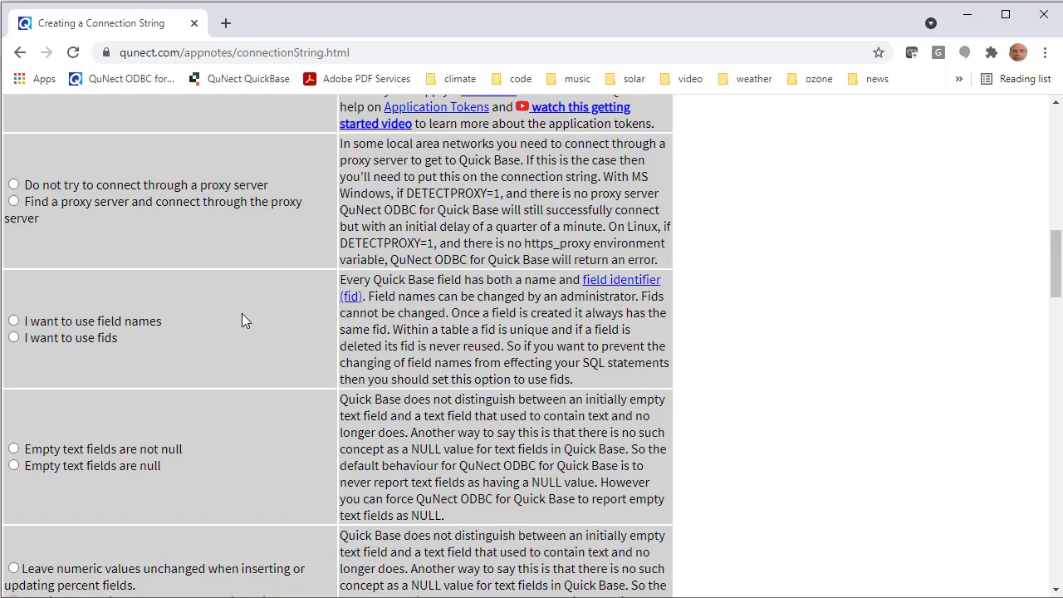
pyautogui.scroll(-10, 242, 313)
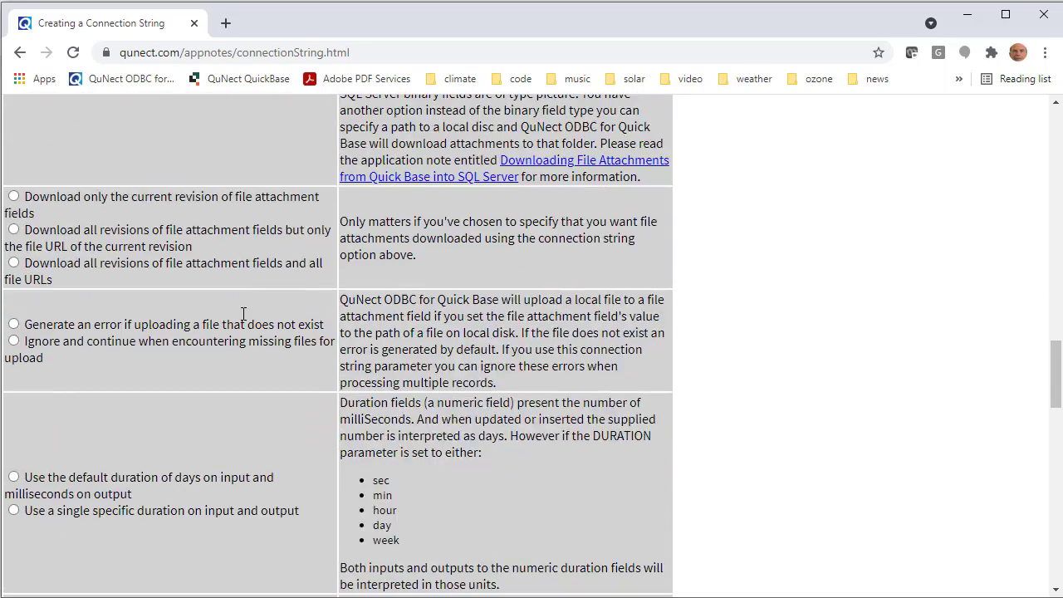
pyautogui.scroll(-2, 242, 313)
pyautogui.click(14, 337)
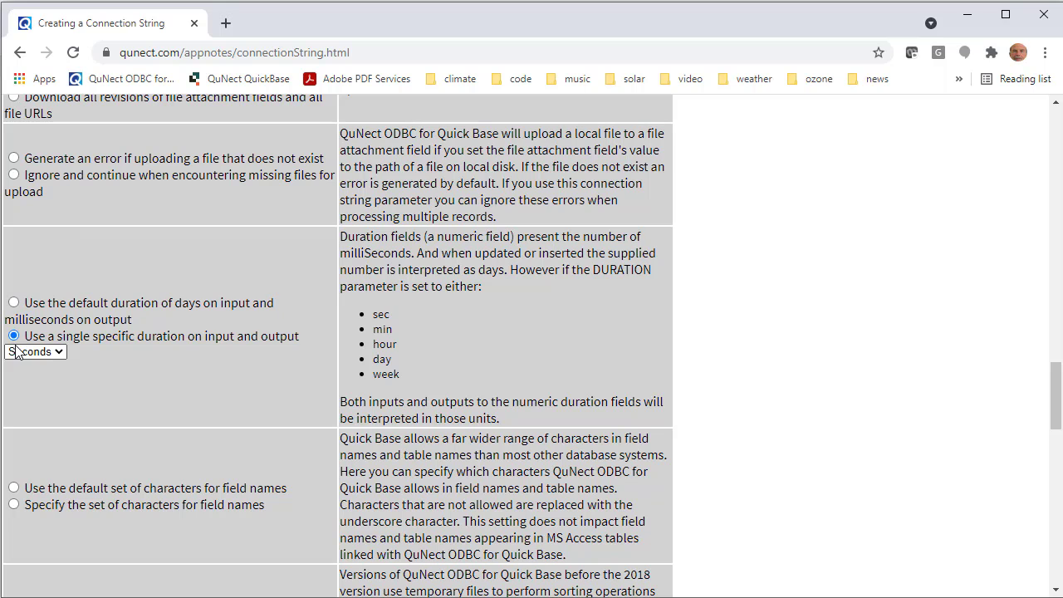
pyautogui.click(54, 354)
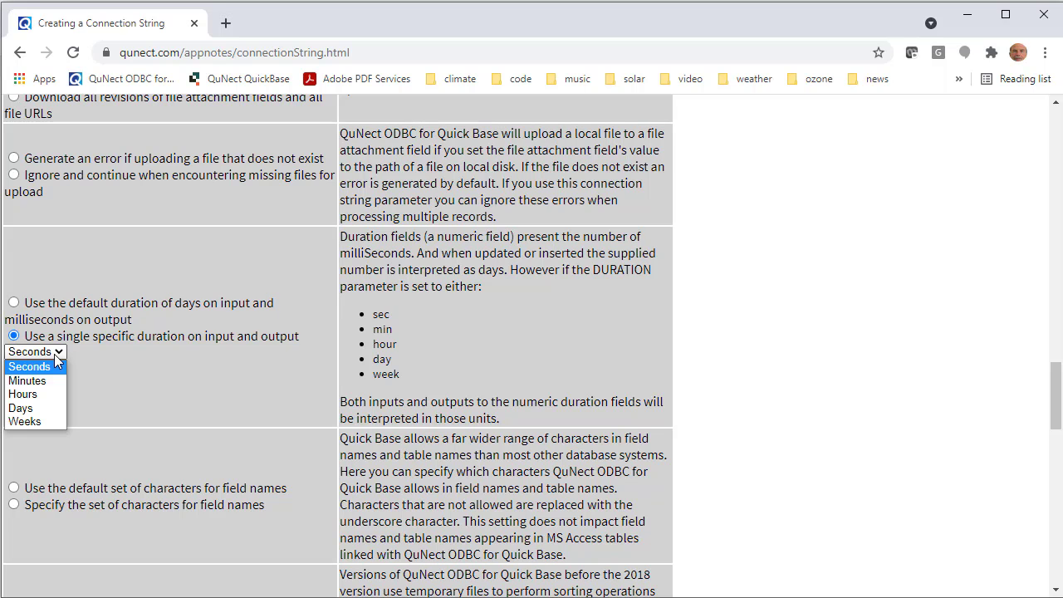
pyautogui.click(41, 408)
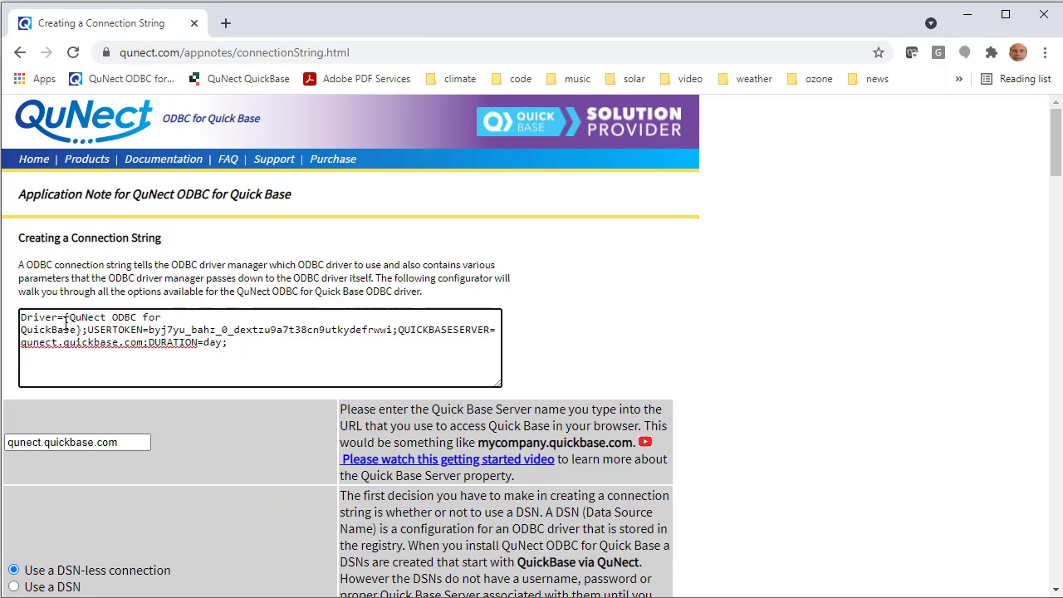
# Step: Copy the generated connection string into the From ODBC dialog's connection string field and confirm the dialog
pyautogui.moveTo(242, 345); pyautogui.dragTo(18, 316)
pyautogui.rightClick(55, 328)
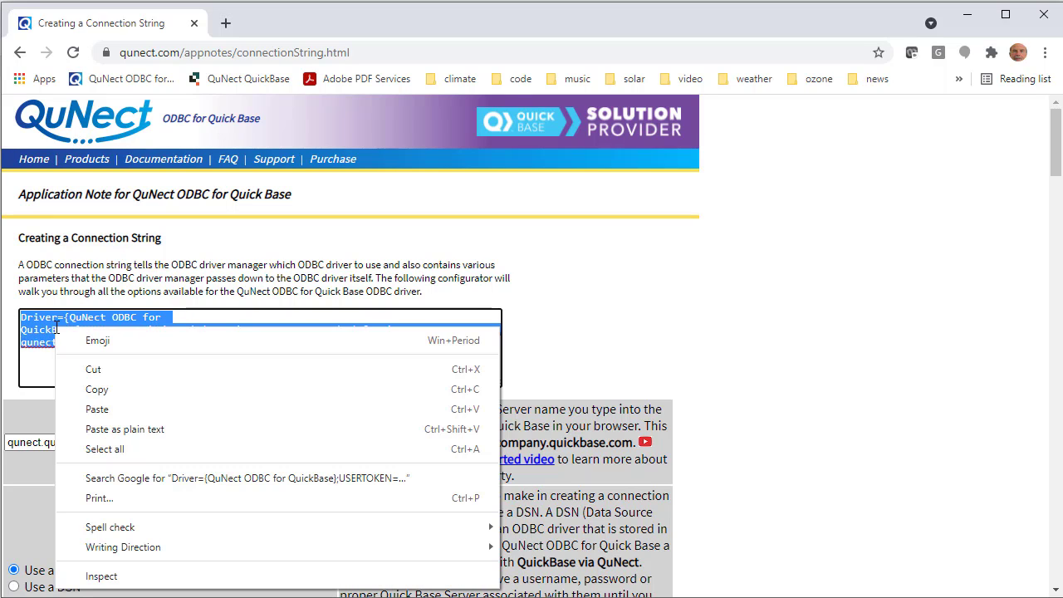
pyautogui.click(93, 389)
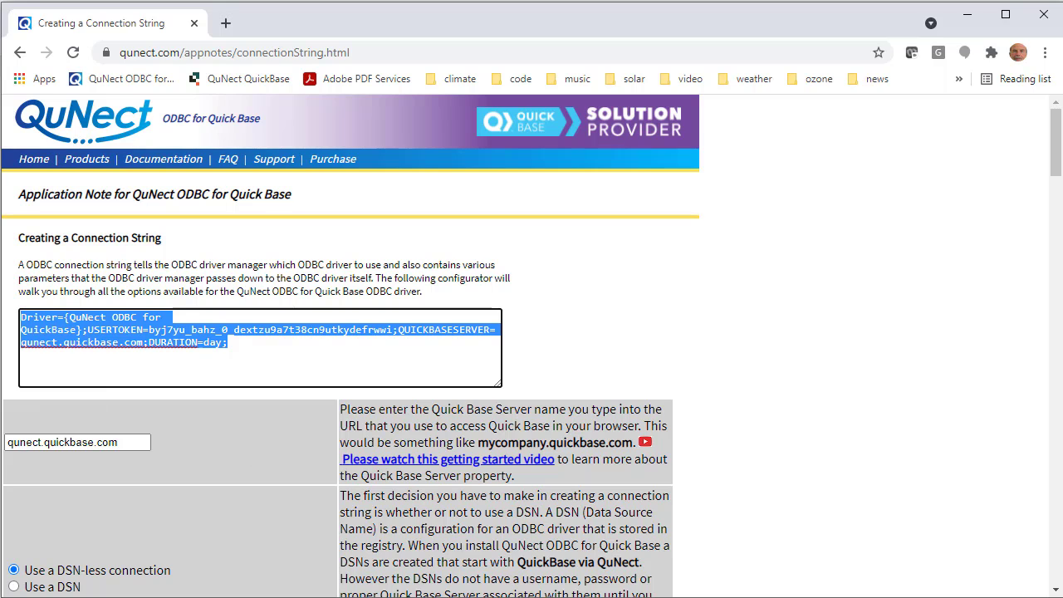
pyautogui.click(538, 597)
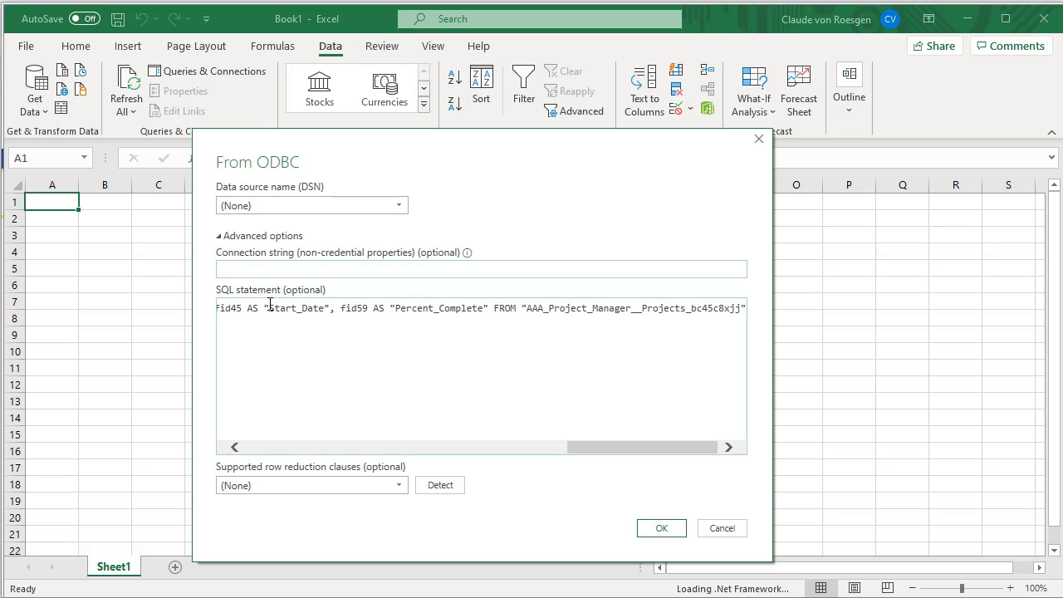
pyautogui.rightClick(240, 268)
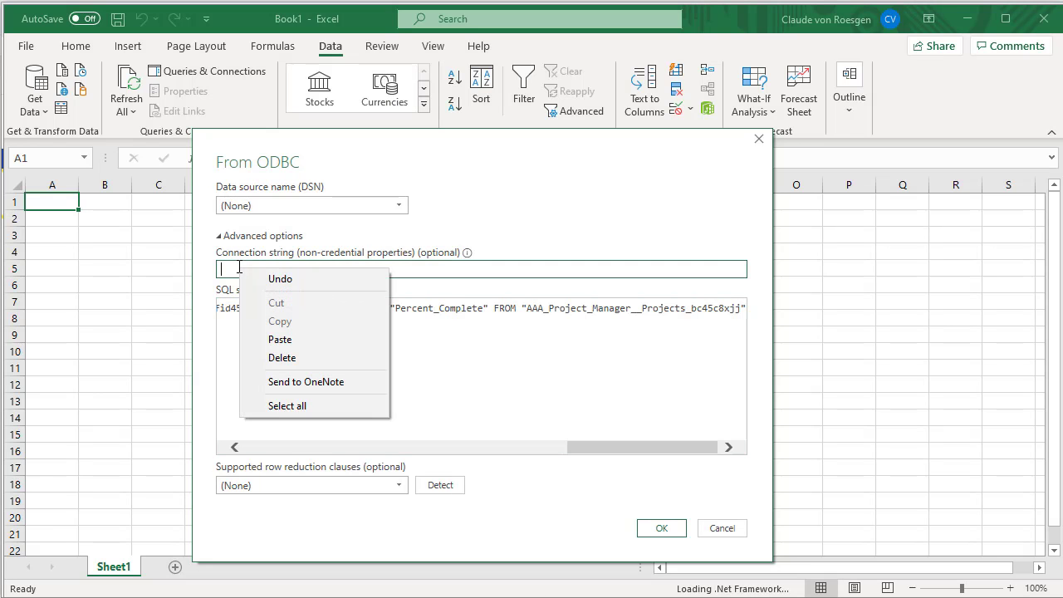
pyautogui.click(280, 339)
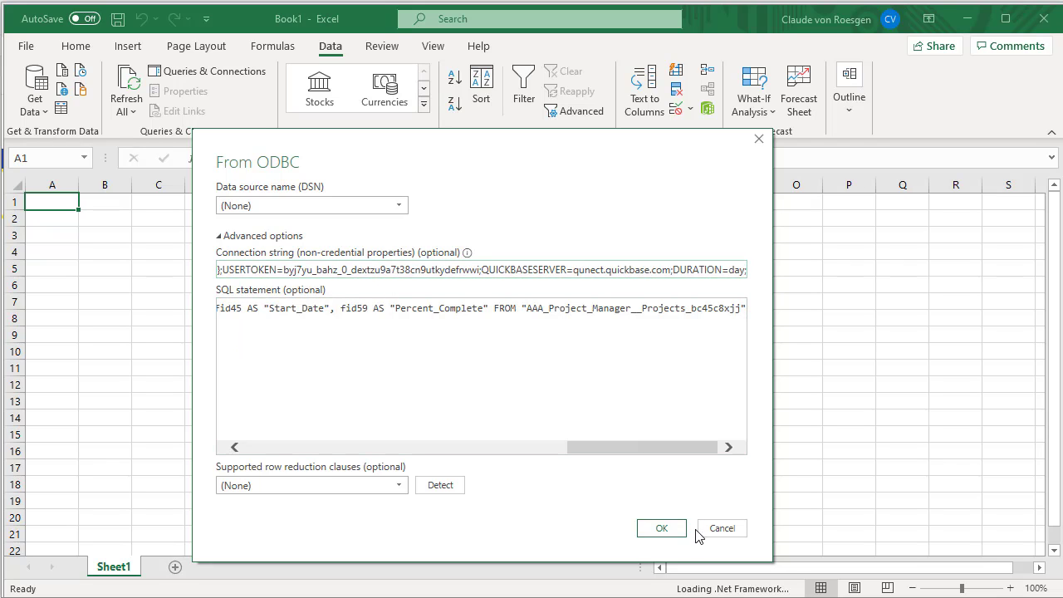
pyautogui.click(669, 529)
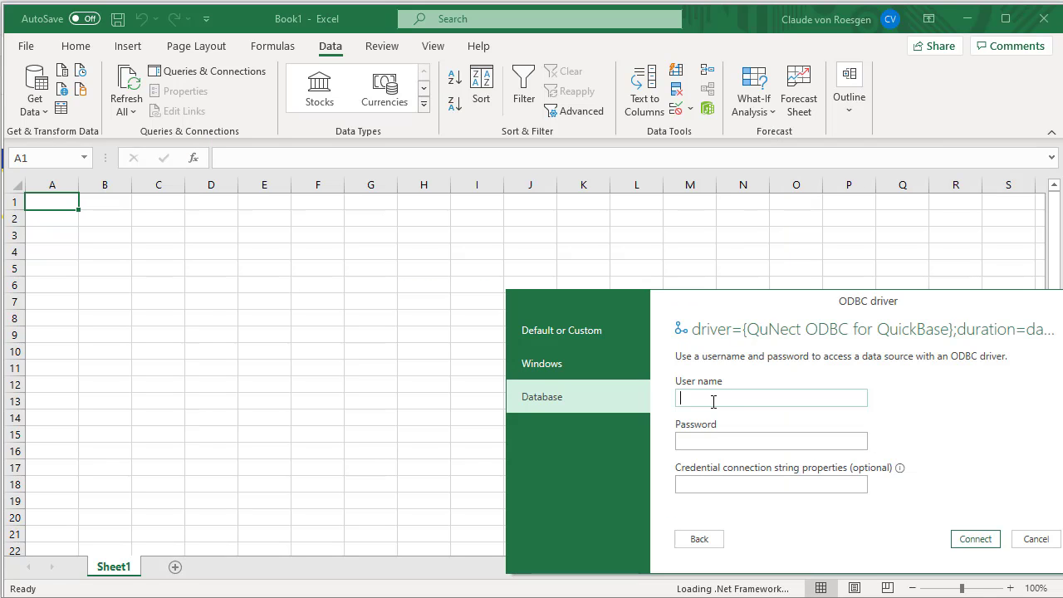
# Step: Try to connect by entering the Quick Base user's e-mail address as the user name
pyautogui.click(975, 540)
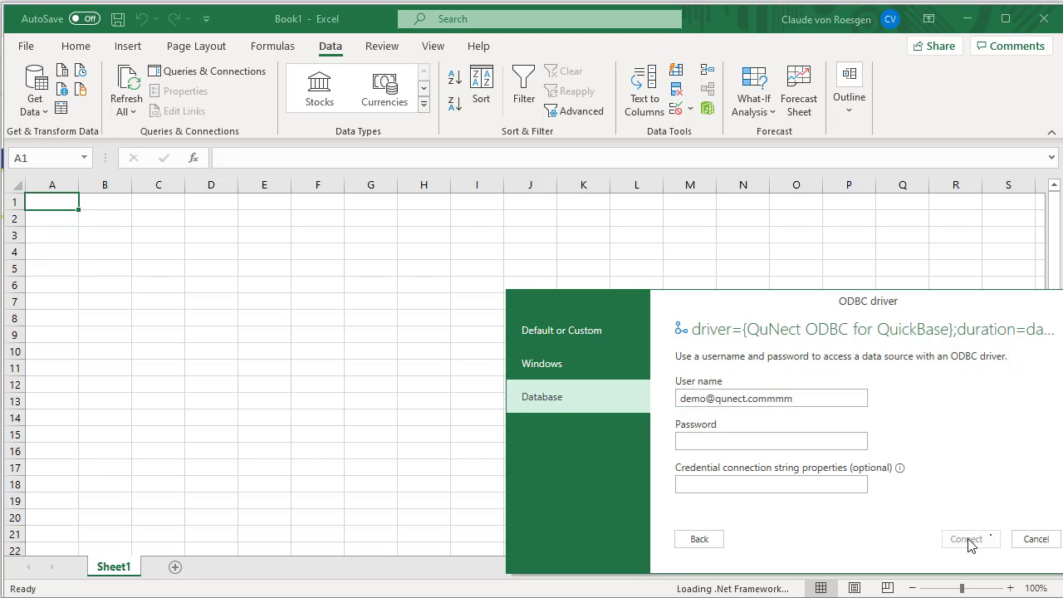
# Step: Read the connection error details and retry the connection
pyautogui.moveTo(828, 315); pyautogui.dragTo(611, 235)
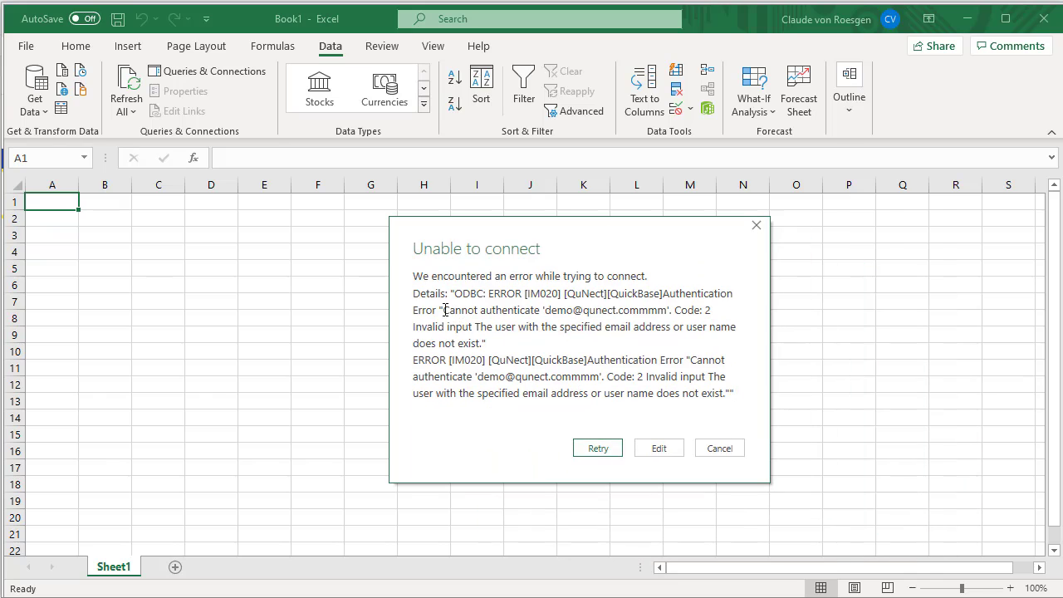
pyautogui.moveTo(444, 310); pyautogui.dragTo(546, 413)
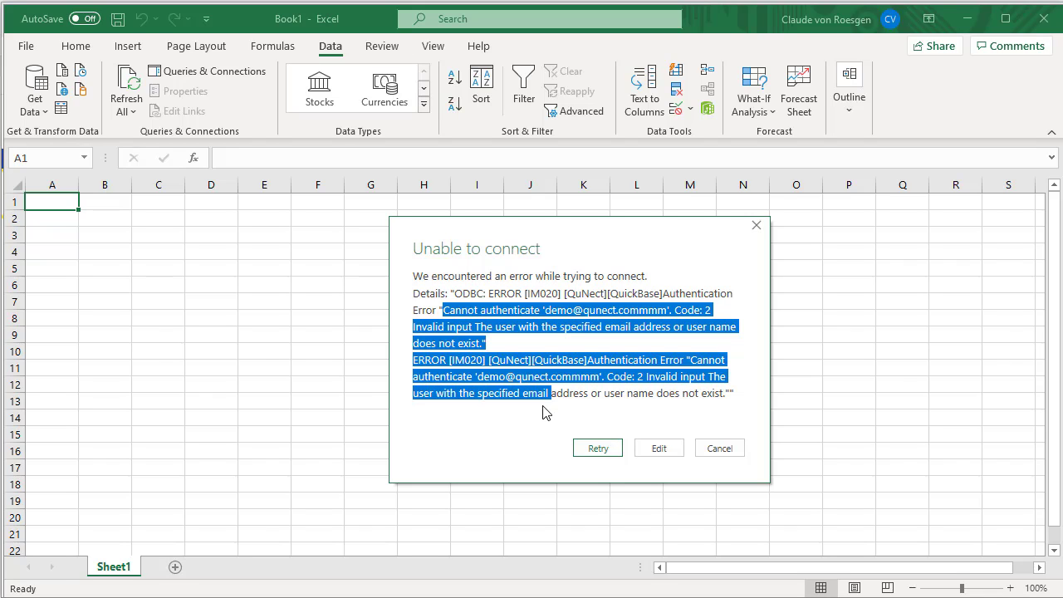
pyautogui.click(599, 449)
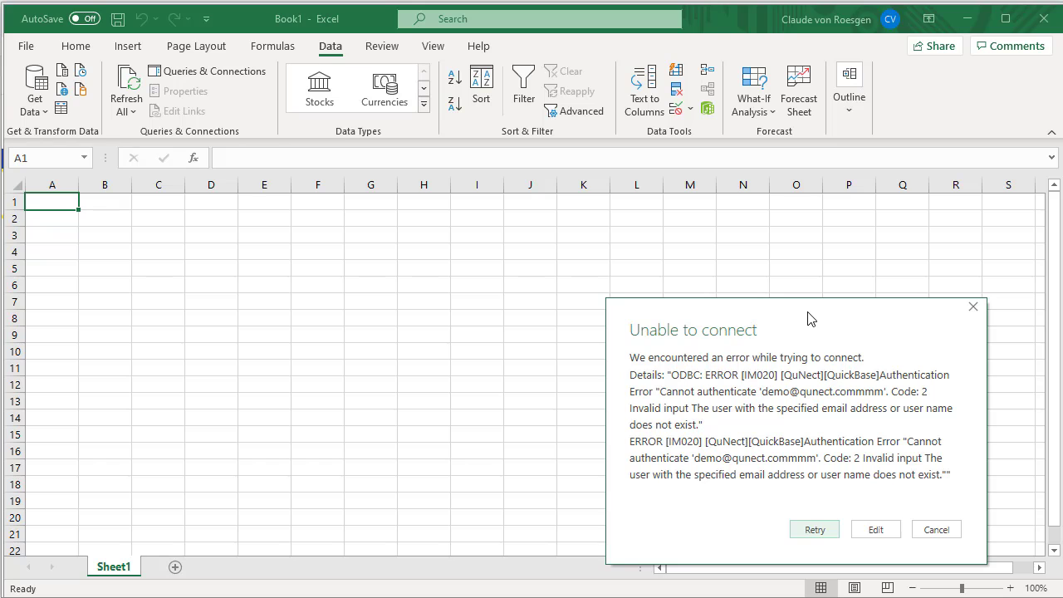
# Step: Reopen the ODBC settings, resubmit them, and cancel the failed connection
pyautogui.moveTo(807, 315); pyautogui.dragTo(605, 216)
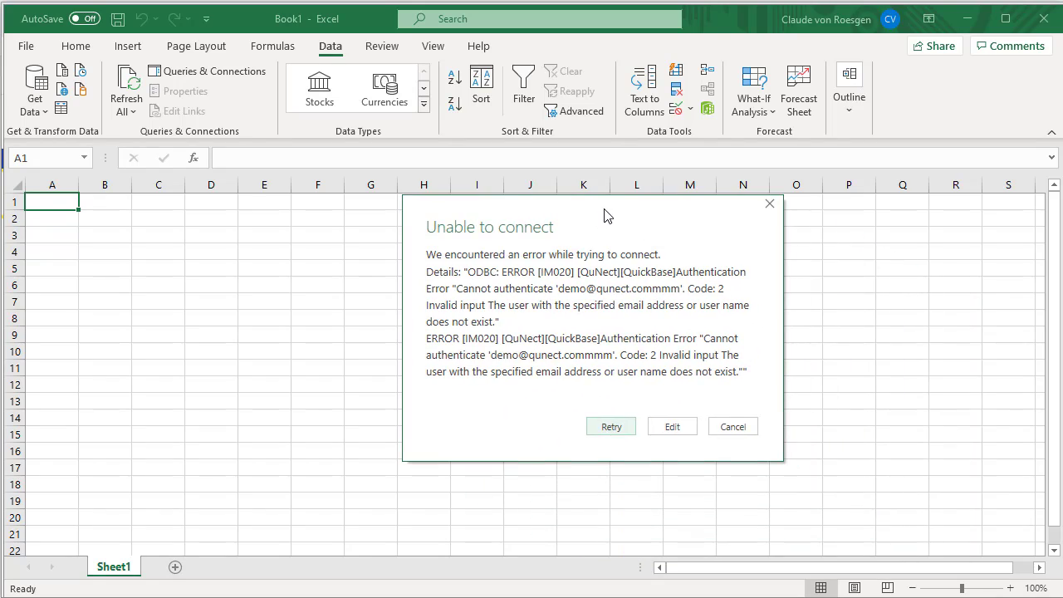
pyautogui.click(679, 427)
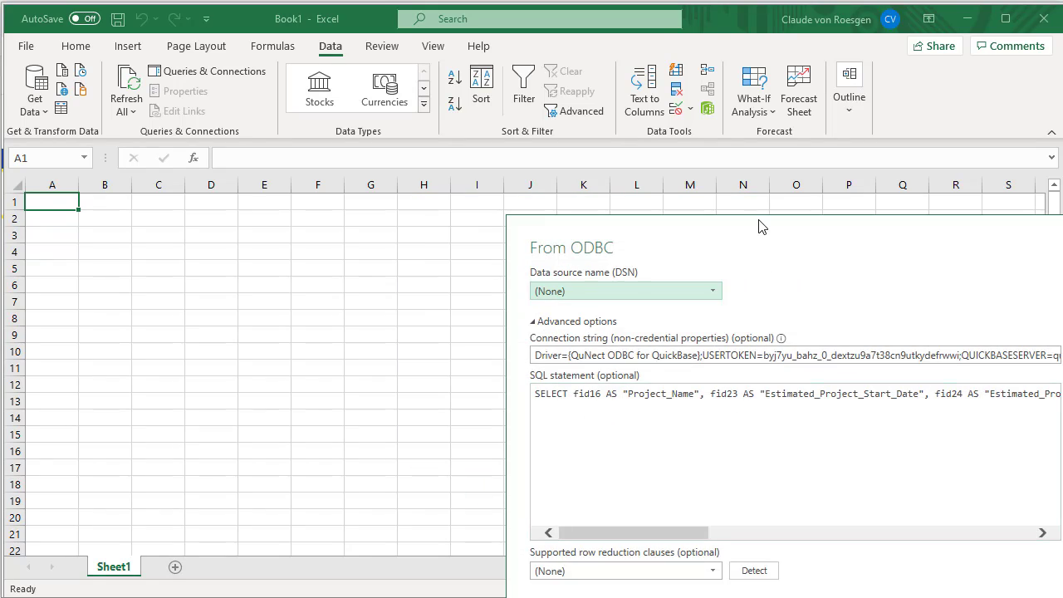
pyautogui.moveTo(759, 225); pyautogui.dragTo(565, 107)
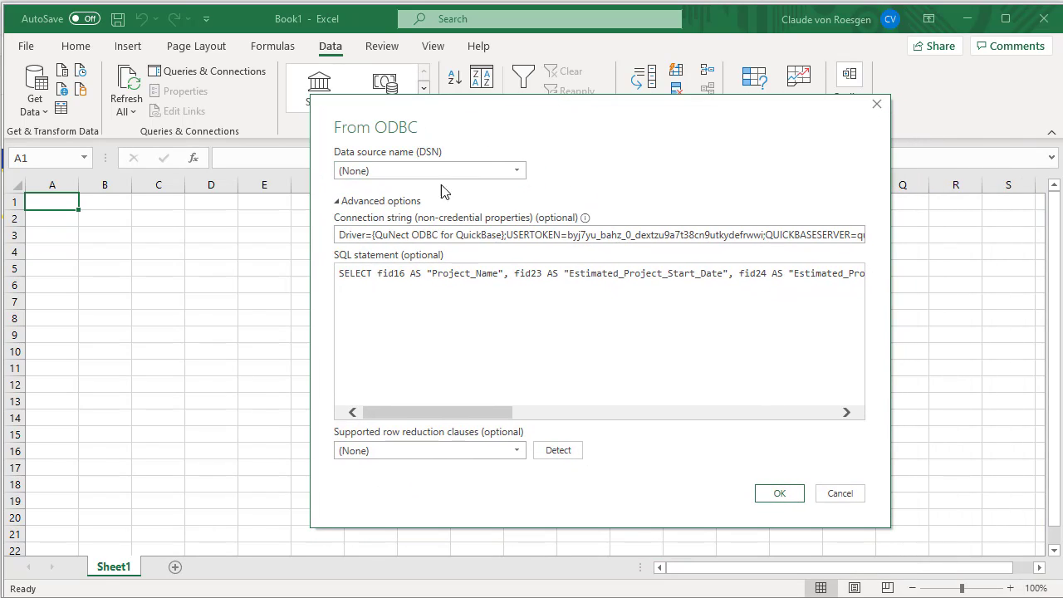
pyautogui.click(780, 494)
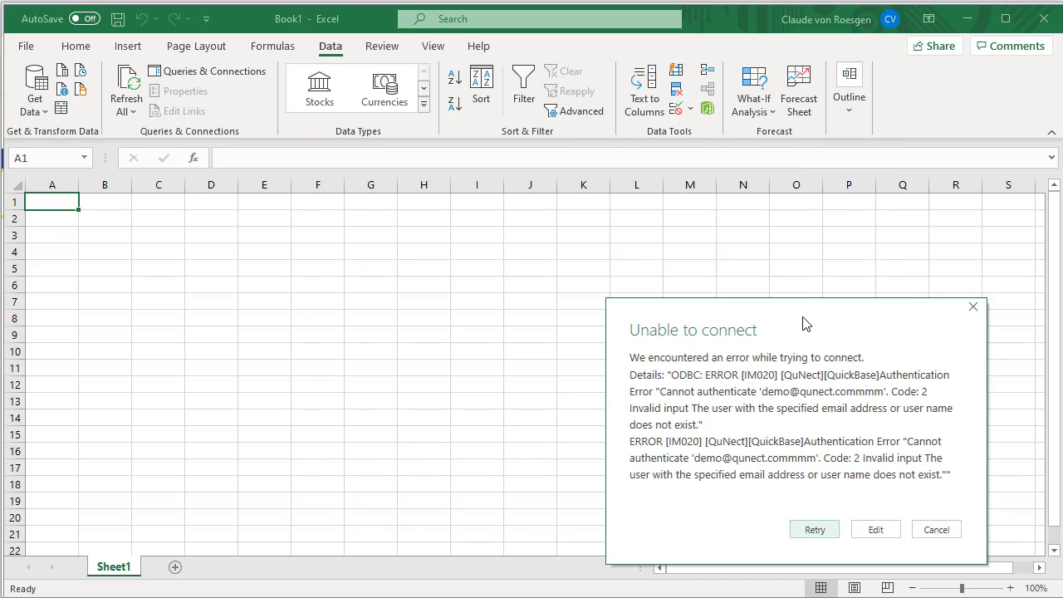
pyautogui.moveTo(807, 322); pyautogui.dragTo(564, 169)
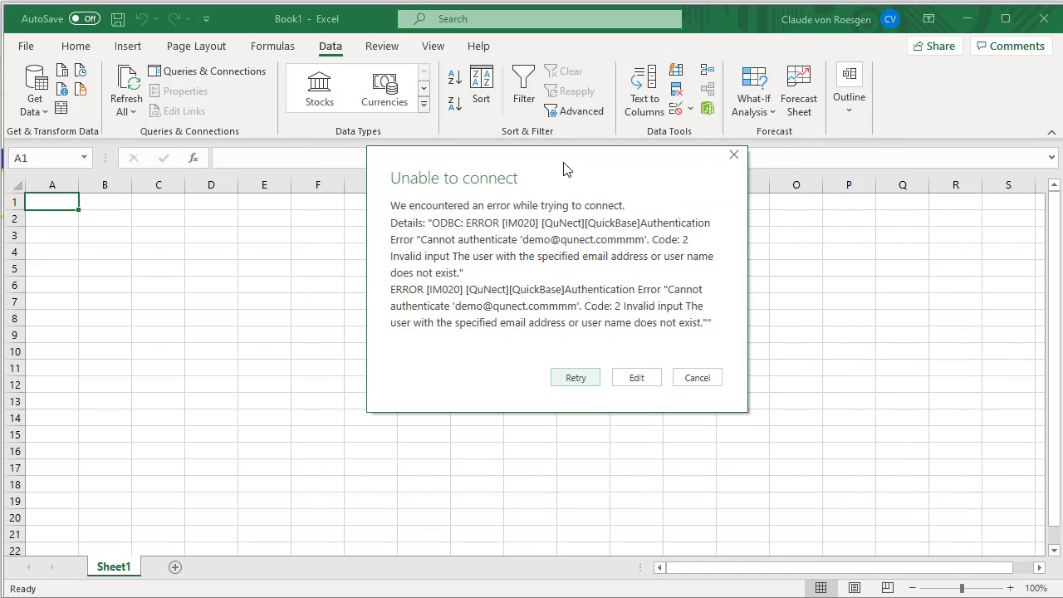
pyautogui.click(696, 380)
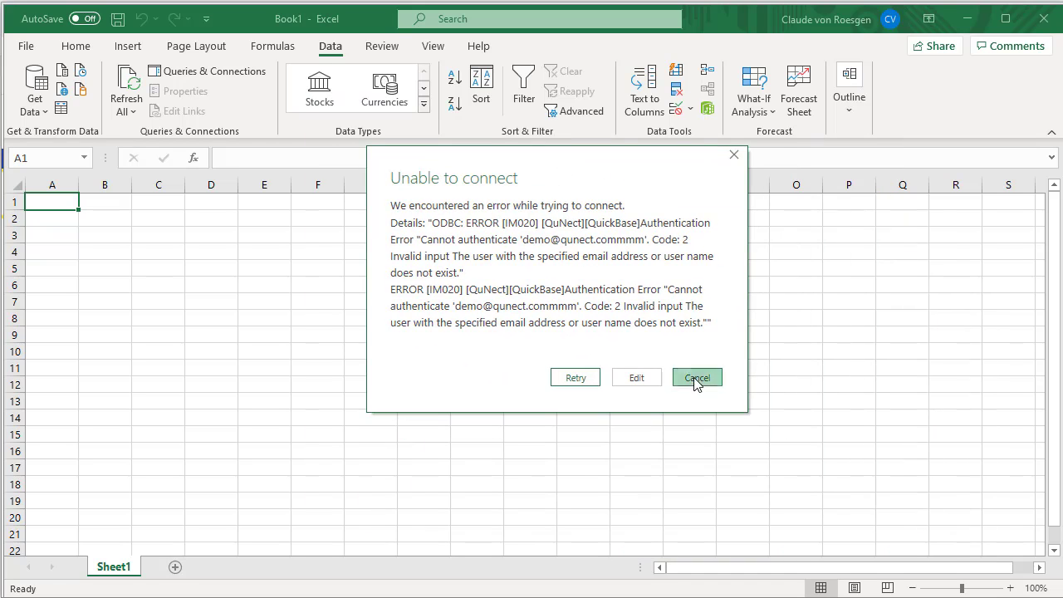
# Step: Clear the saved permissions for the first QuNect driver entry in Data Source Settings
pyautogui.click(45, 108)
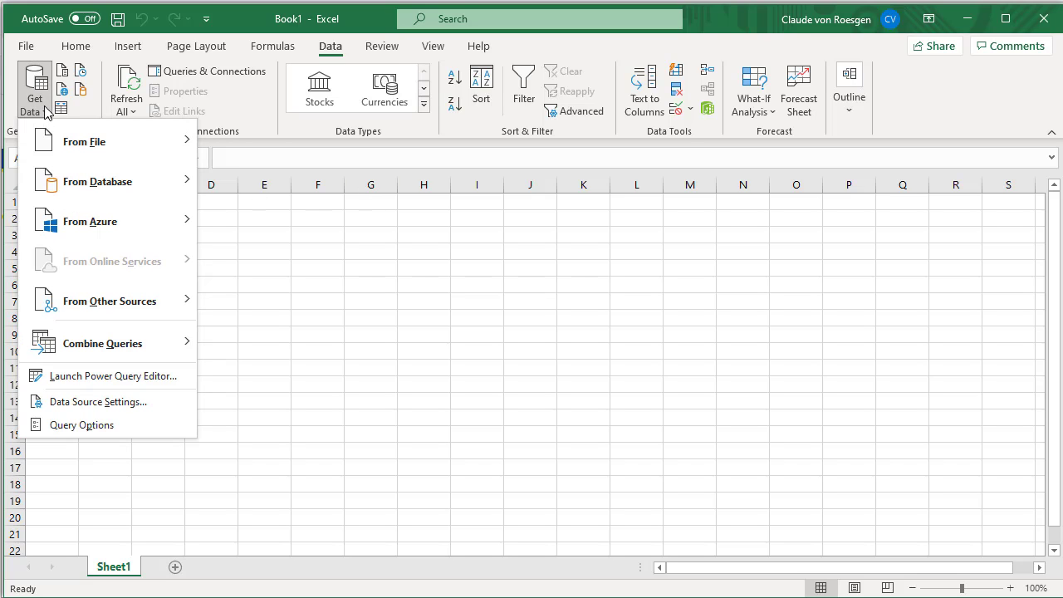
pyautogui.click(86, 402)
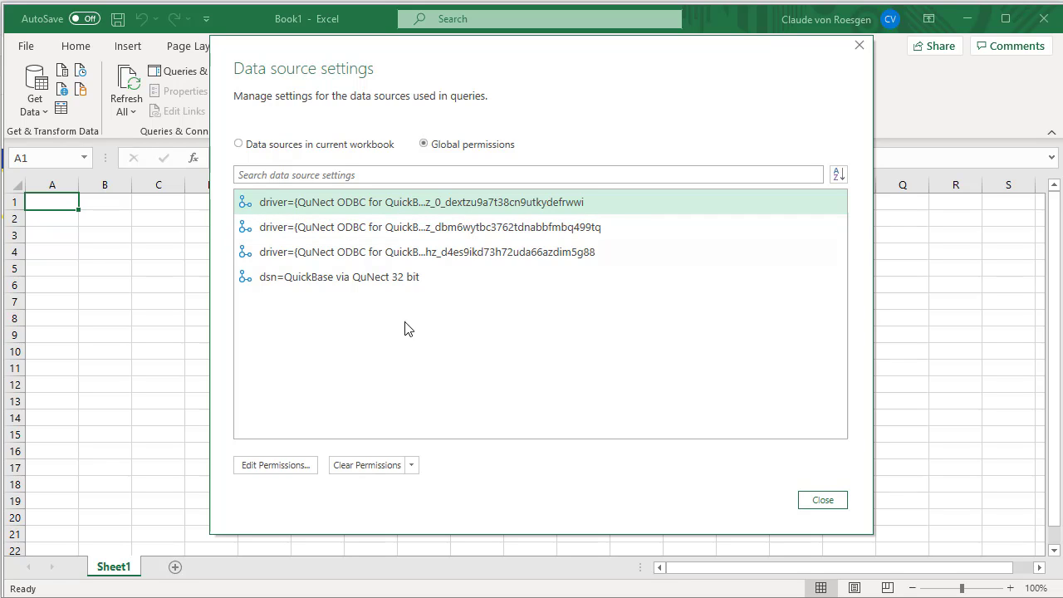
pyautogui.click(370, 466)
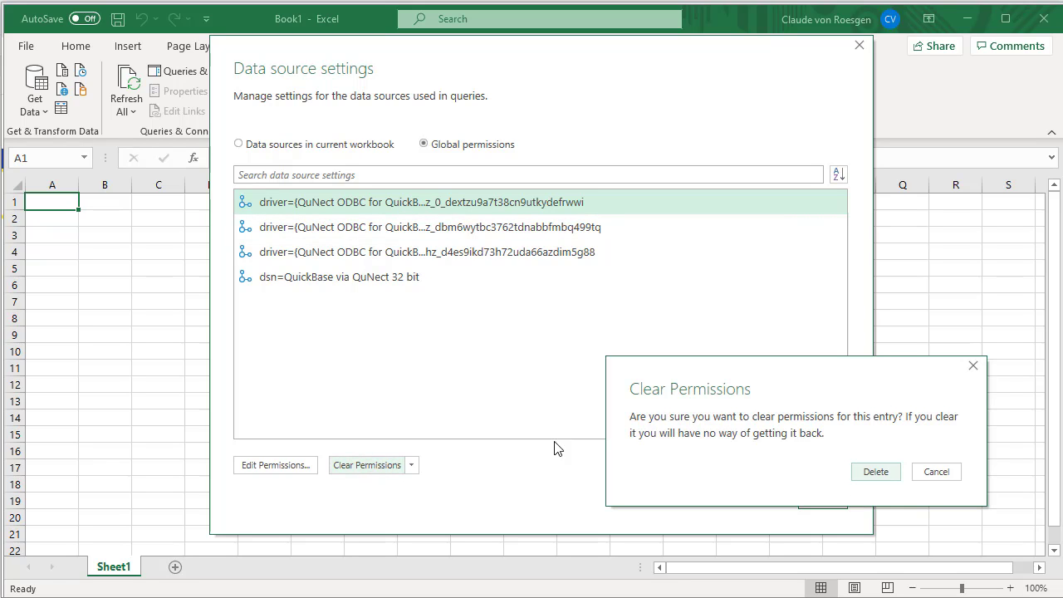
pyautogui.click(868, 473)
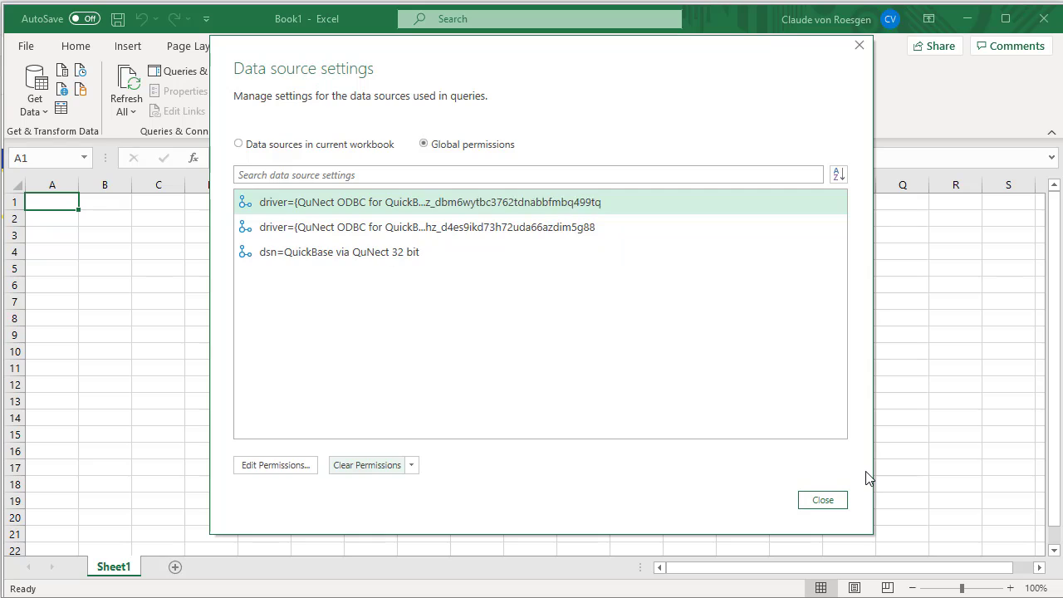
pyautogui.press('Escape')
# Step: Start a new From ODBC connection with no DSN and paste the connection string under Advanced options
pyautogui.click(38, 106)
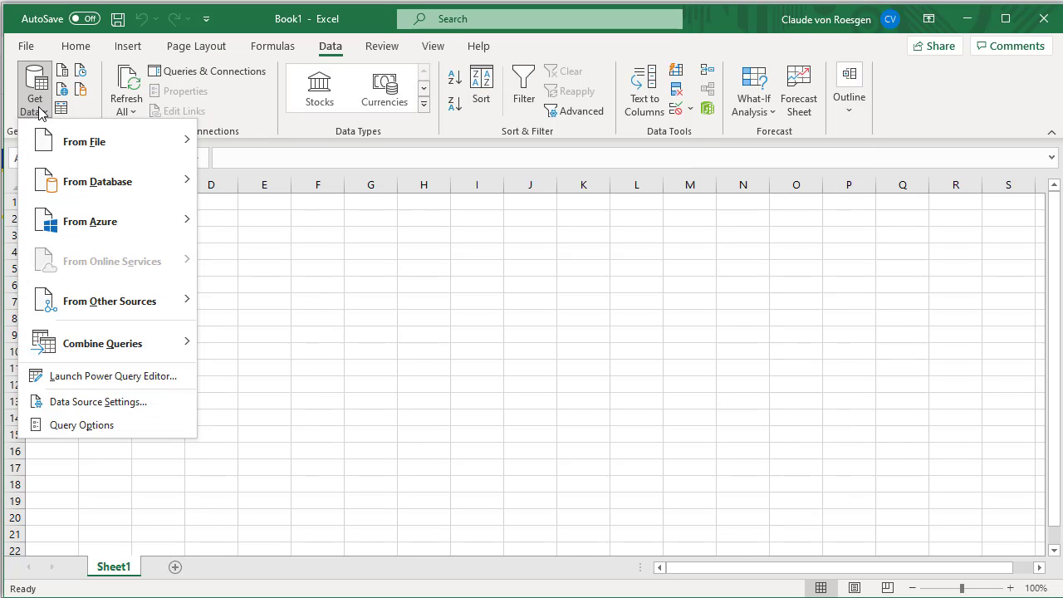
pyautogui.moveTo(77, 311)
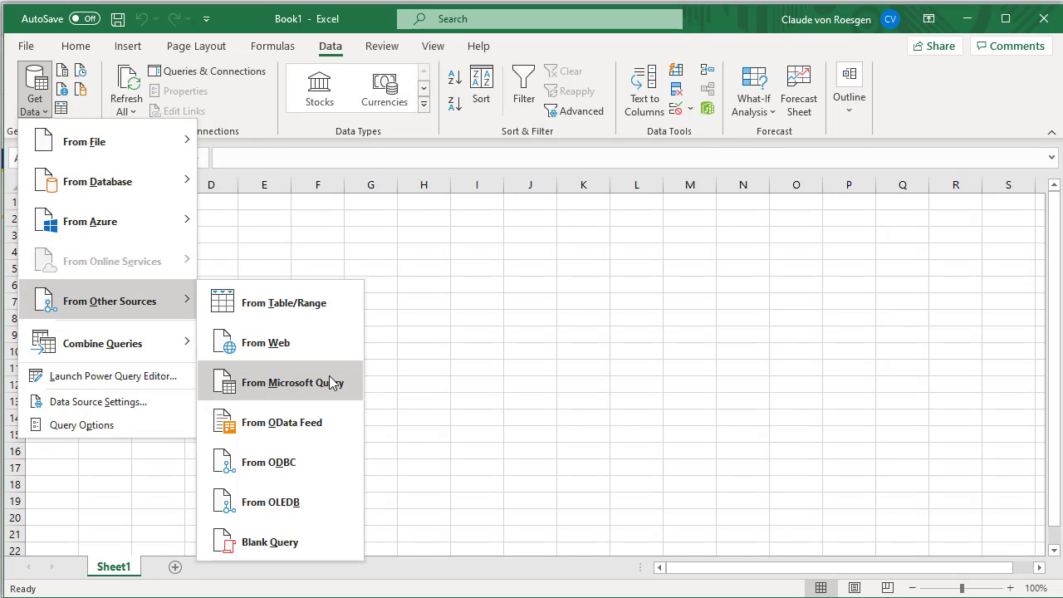
pyautogui.click(274, 463)
pyautogui.click(388, 204)
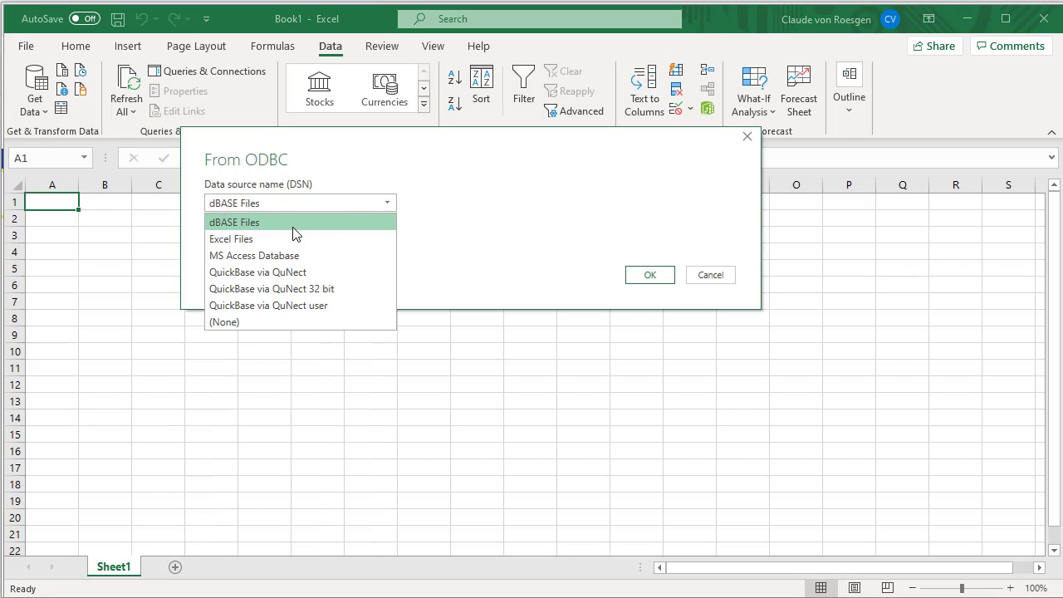
pyautogui.click(243, 323)
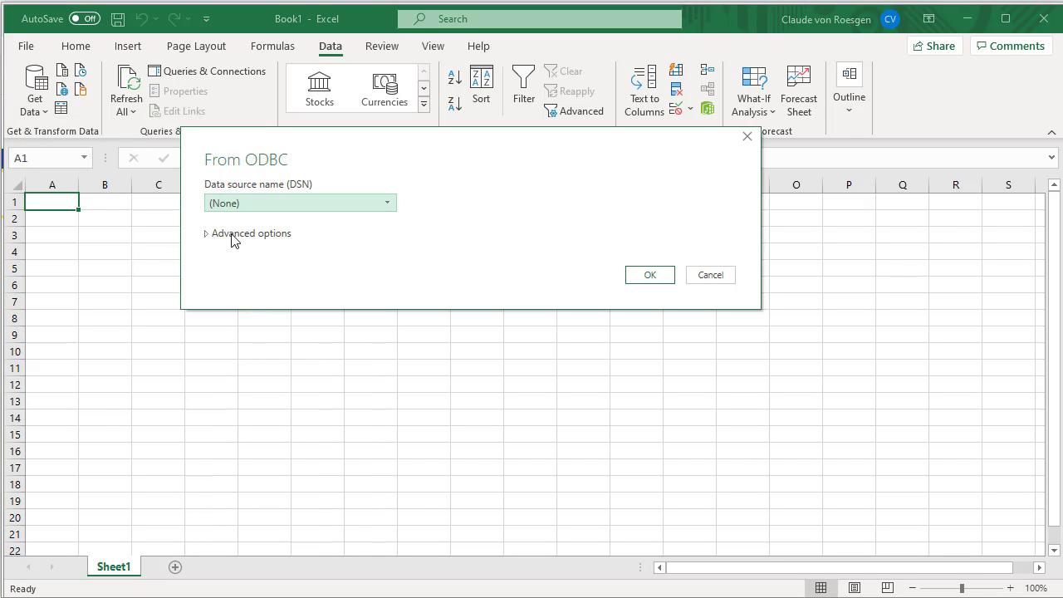
pyautogui.click(236, 235)
pyautogui.click(239, 266)
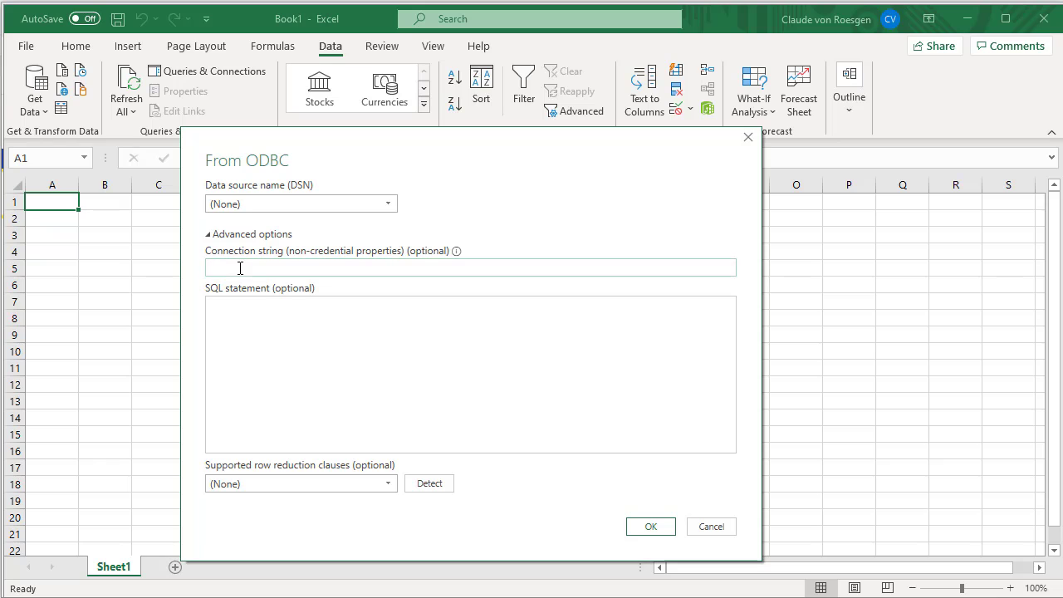
pyautogui.rightClick(239, 267)
pyautogui.click(298, 344)
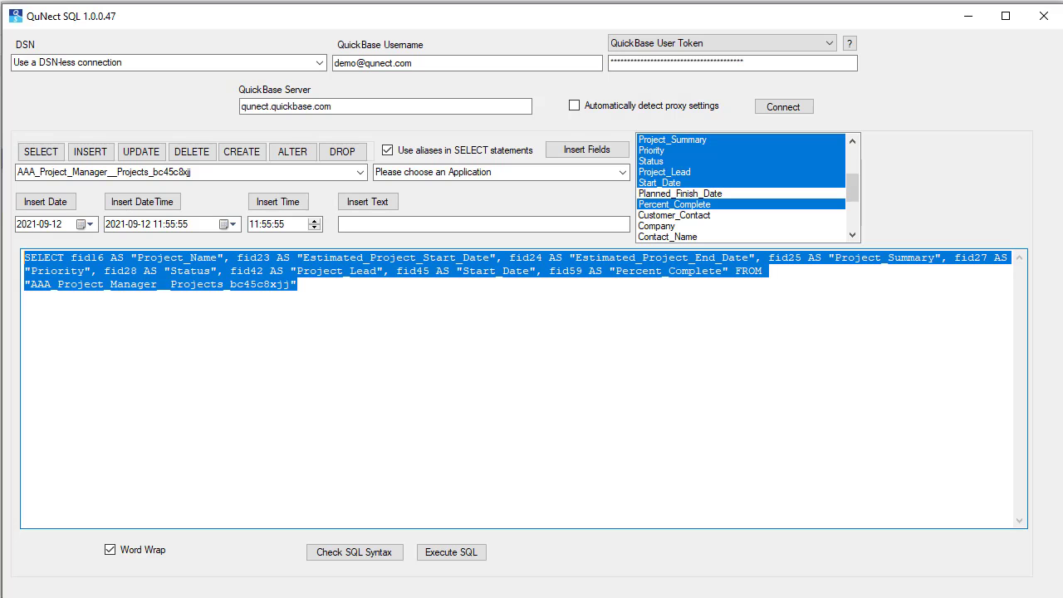
# Step: Copy the SELECT statement from QuNect SQL, paste it into the SQL statement field, and confirm
pyautogui.rightClick(234, 277)
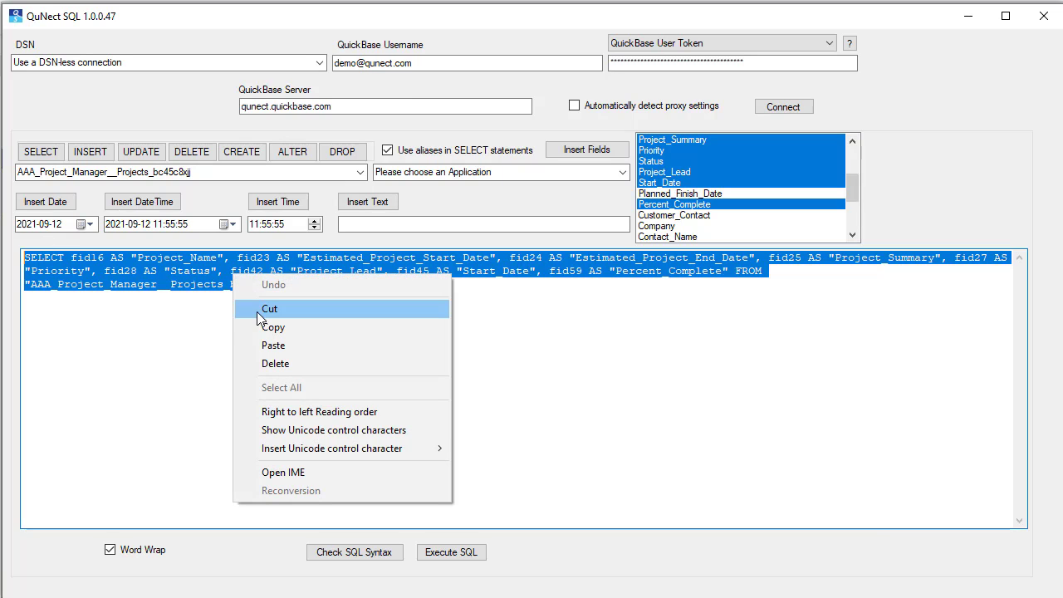
pyautogui.click(269, 332)
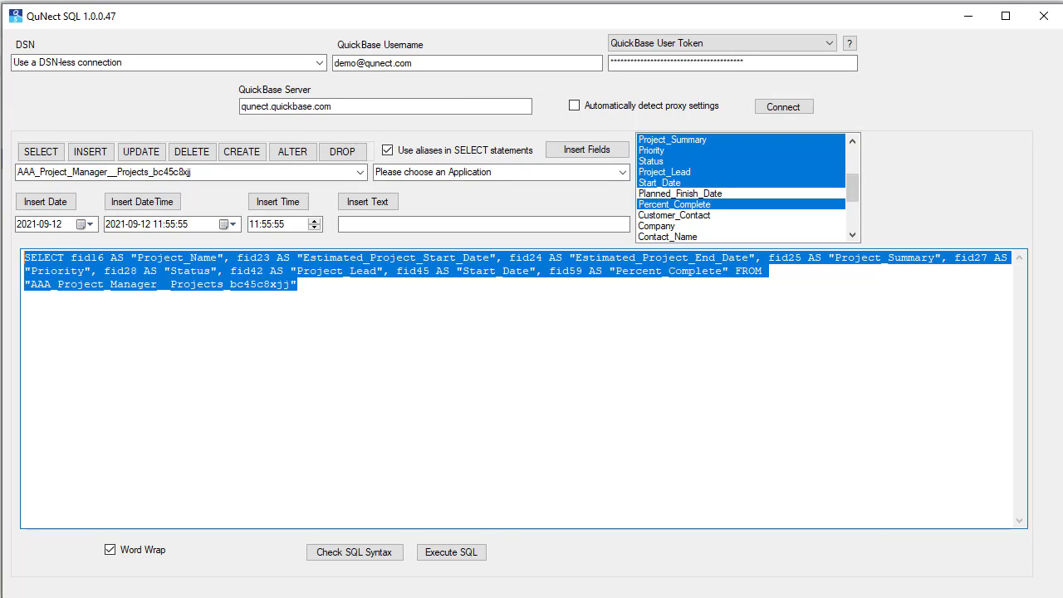
pyautogui.rightClick(273, 325)
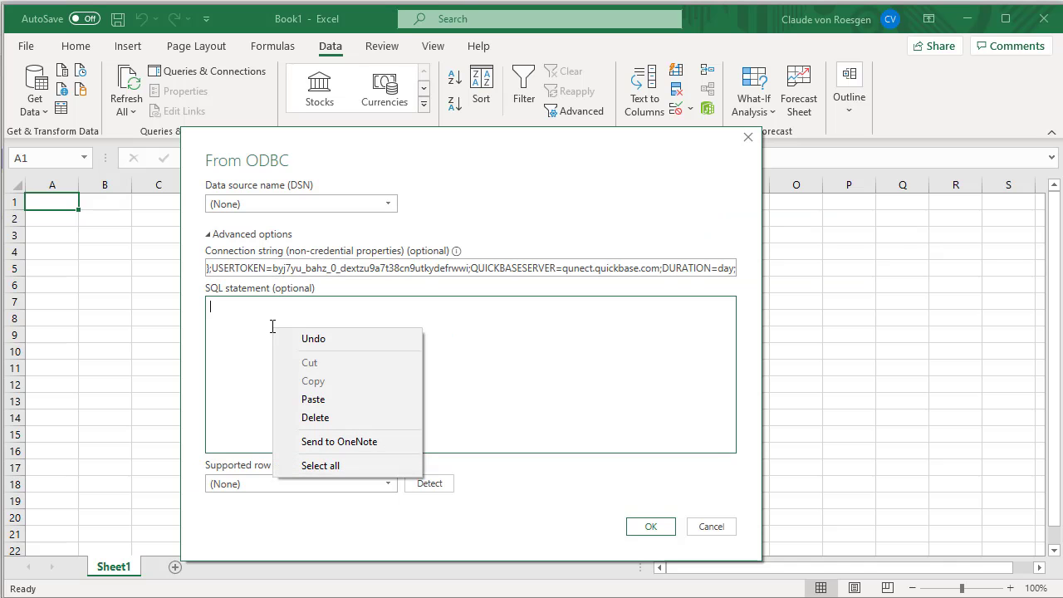
pyautogui.click(309, 396)
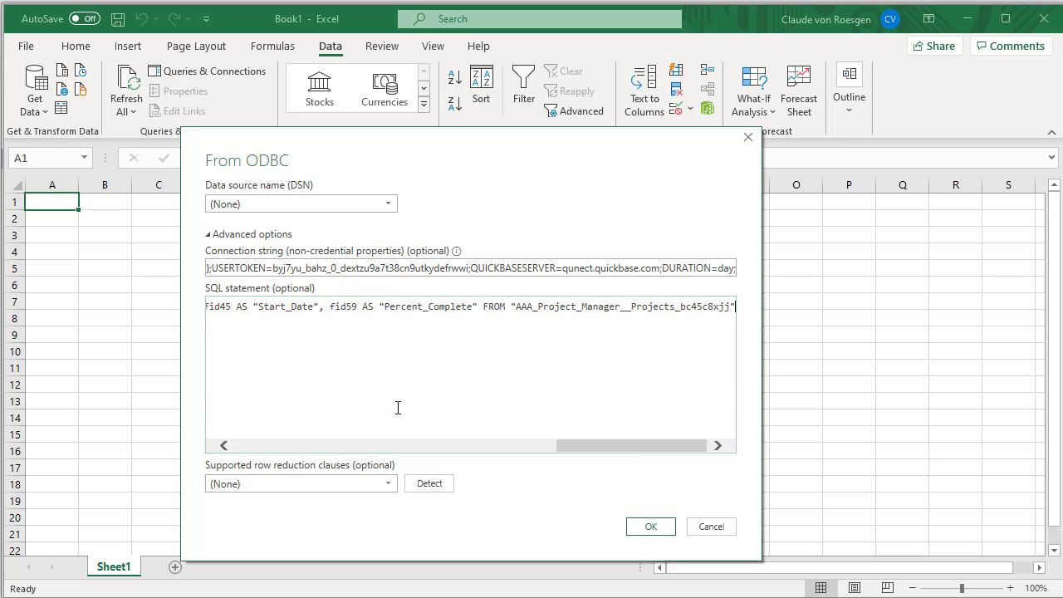
pyautogui.click(664, 530)
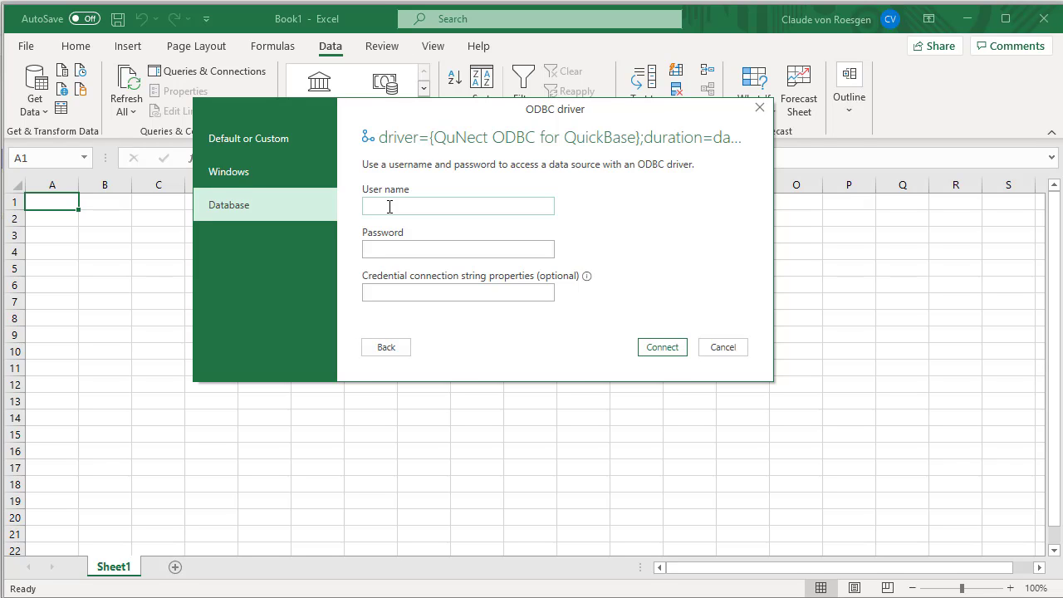
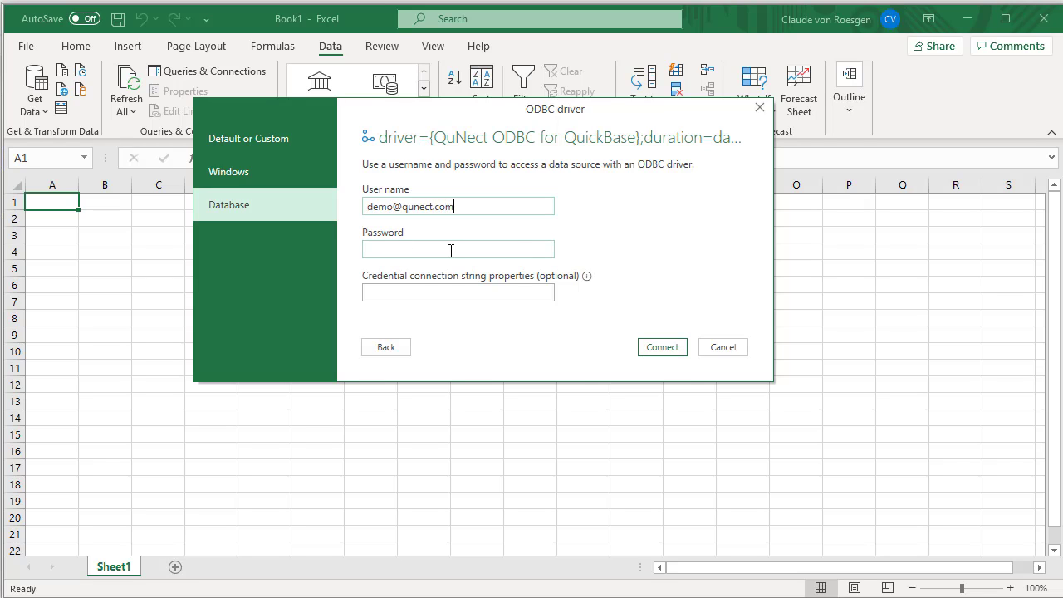
# Step: Enter the Quick Base user's e-mail address as the user name and connect
pyautogui.click(655, 348)
pyautogui.click(655, 348)
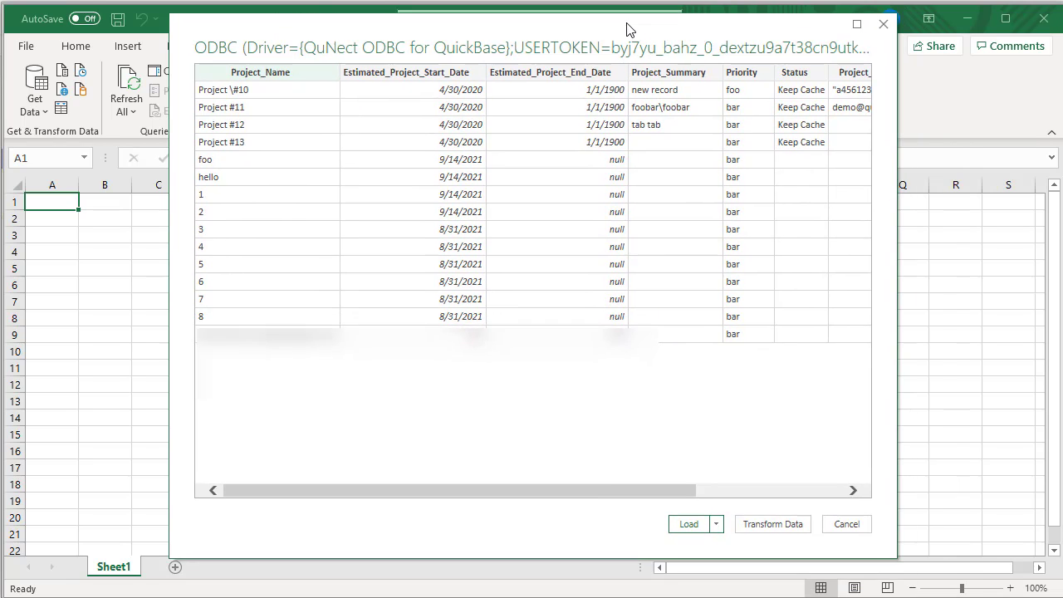
# Step: Load the previewed query results into a worksheet
pyautogui.click(688, 524)
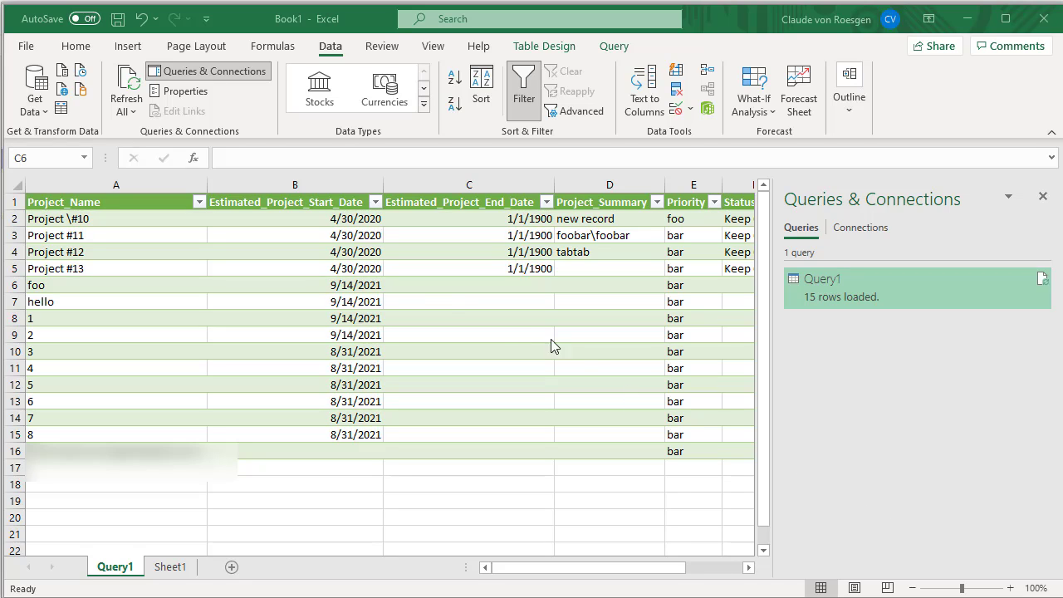
pyautogui.rightClick(446, 301)
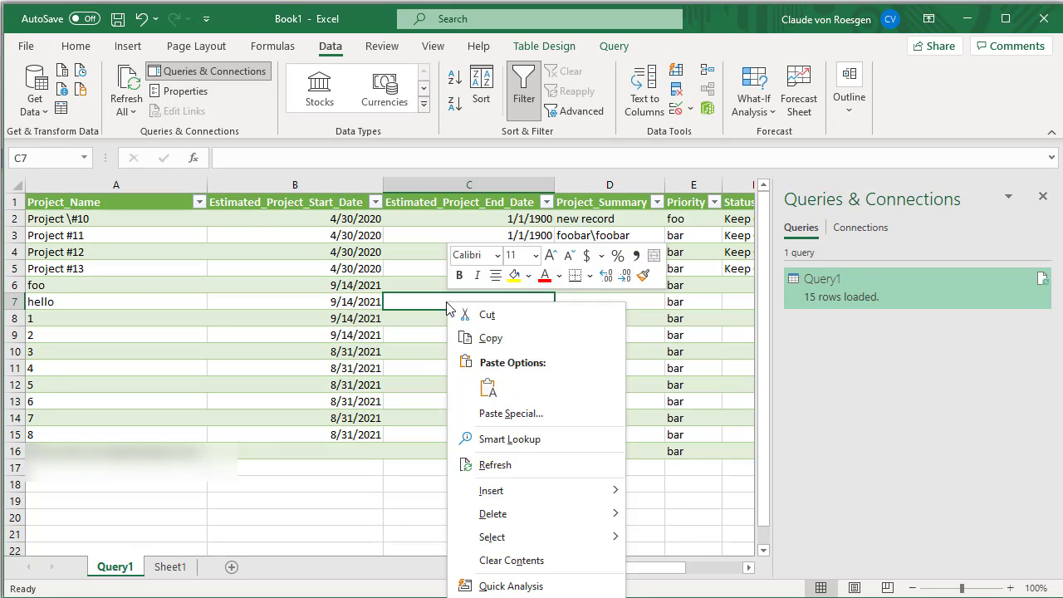
# Step: Refresh the loaded Query1 table in the worksheet
pyautogui.click(504, 465)
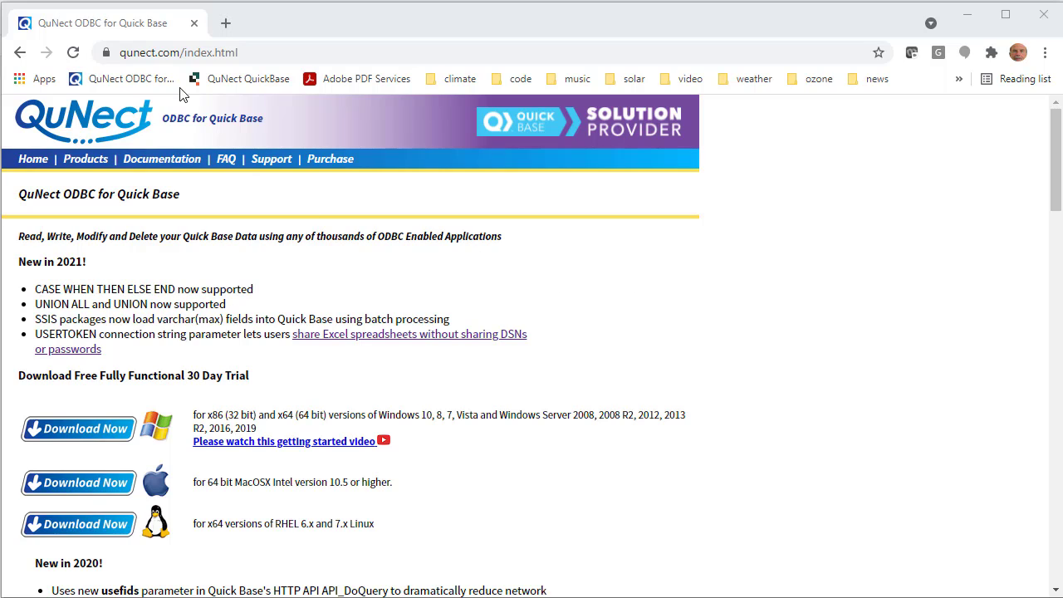
# Step: Switch to the browser and open the qunect.com/my licenses page
pyautogui.moveTo(187, 58); pyautogui.dragTo(360, 54)
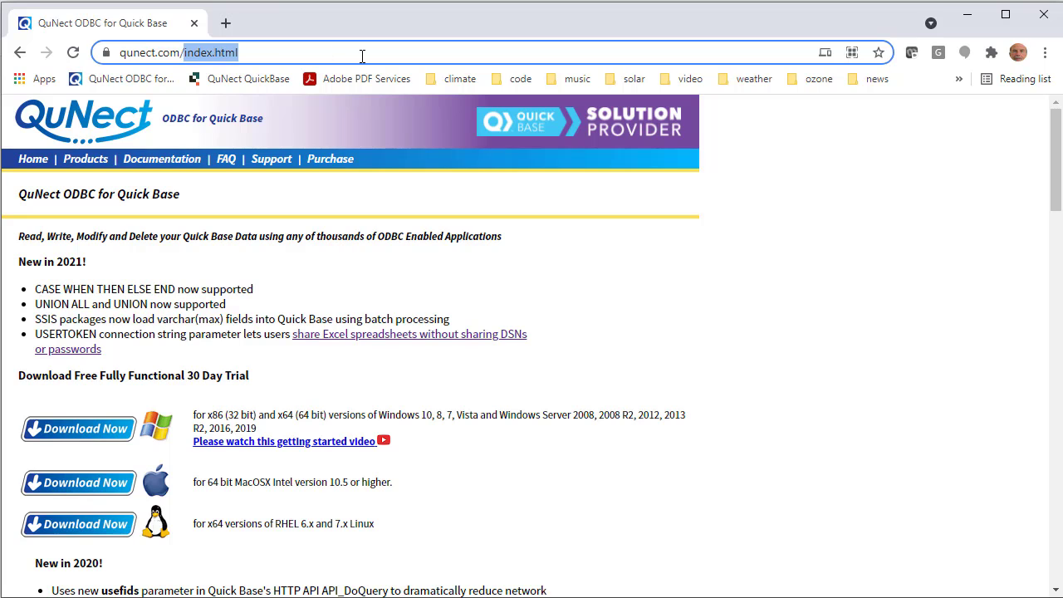
pyautogui.write('my')
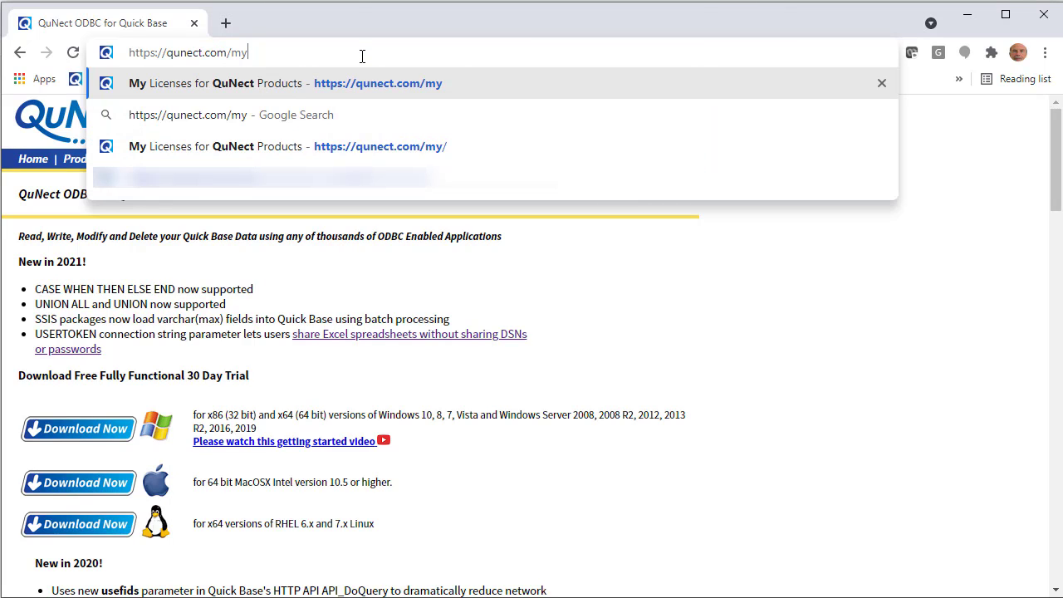
pyautogui.press('Return')
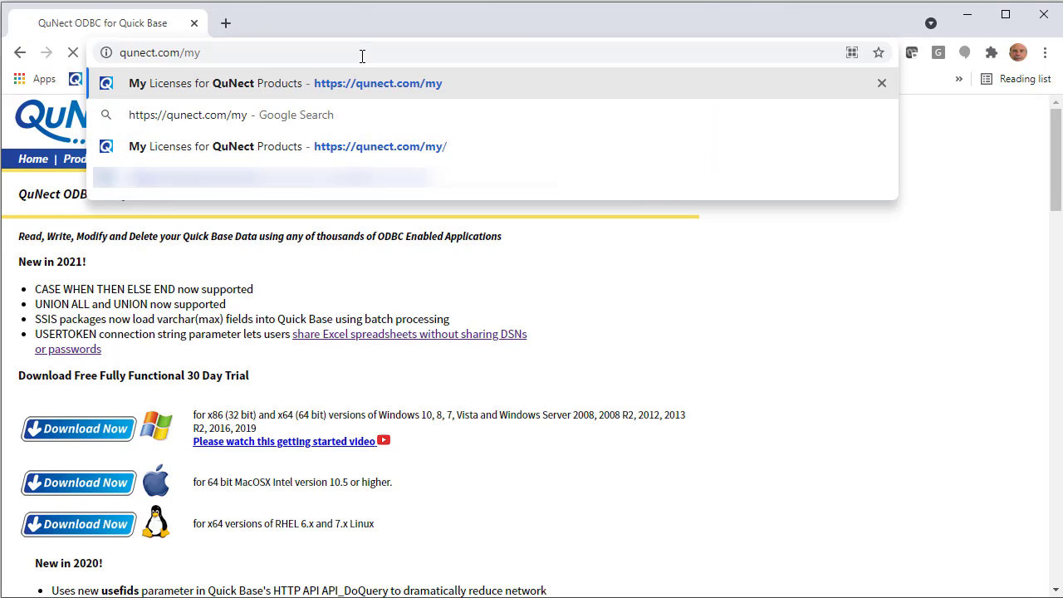
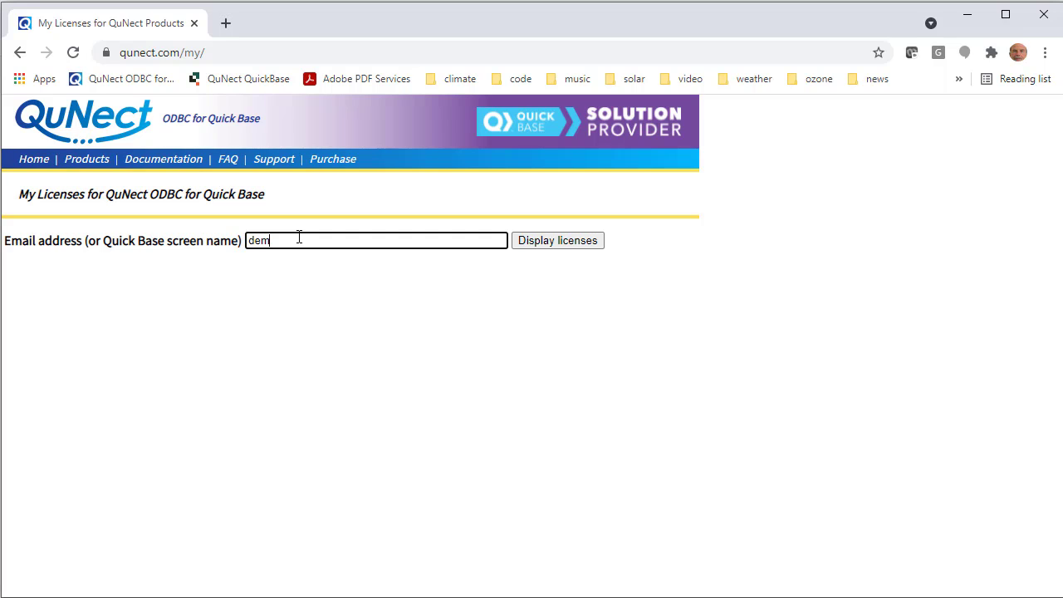
# Step: Enter the account's e-mail address and display its QuNect licenses
pyautogui.click(540, 246)
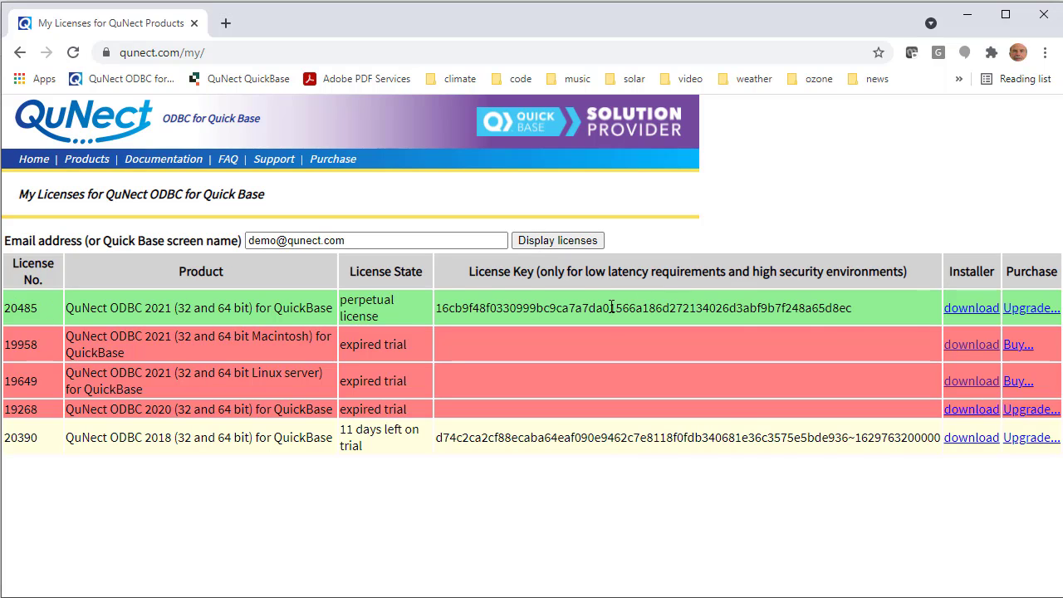
# Step: Copy the link address of the QuNect ODBC 2021 (32 and 64 bit) installer download
pyautogui.rightClick(976, 314)
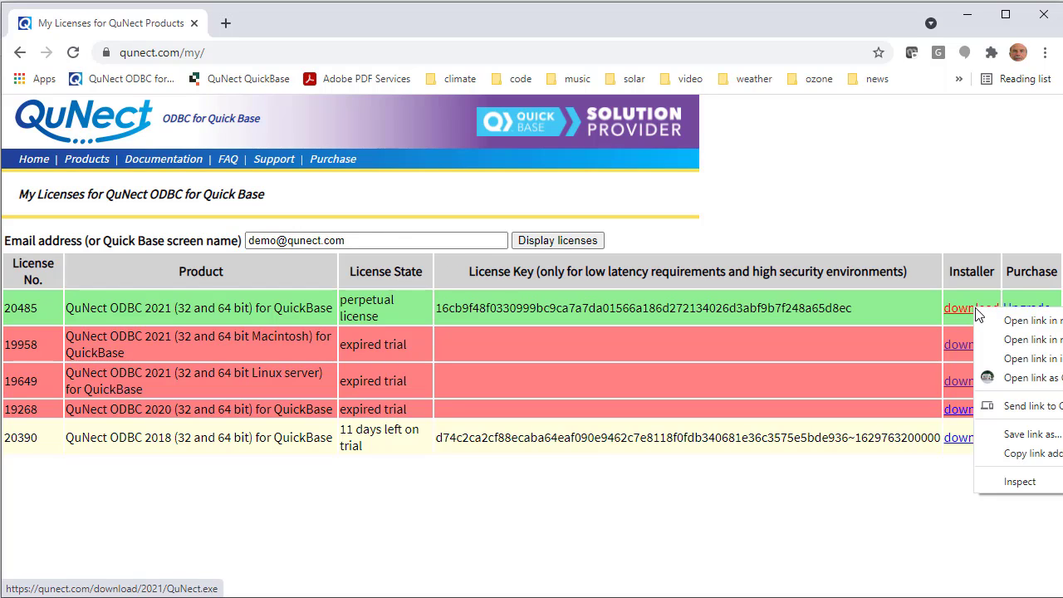
pyautogui.click(1023, 455)
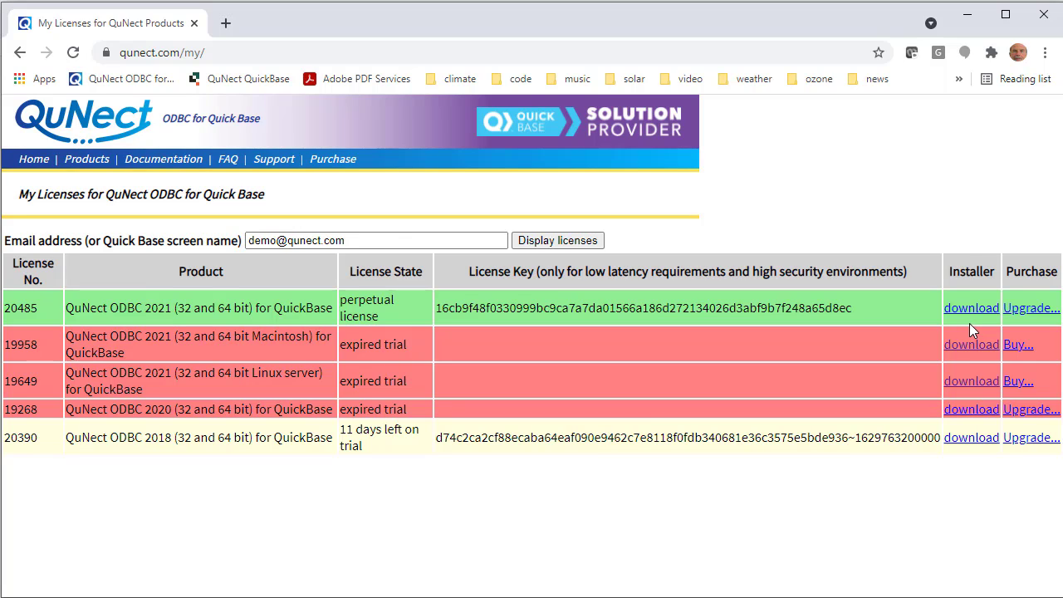
# Step: Select the whole e-mail address in the lookup field
pyautogui.click(367, 240)
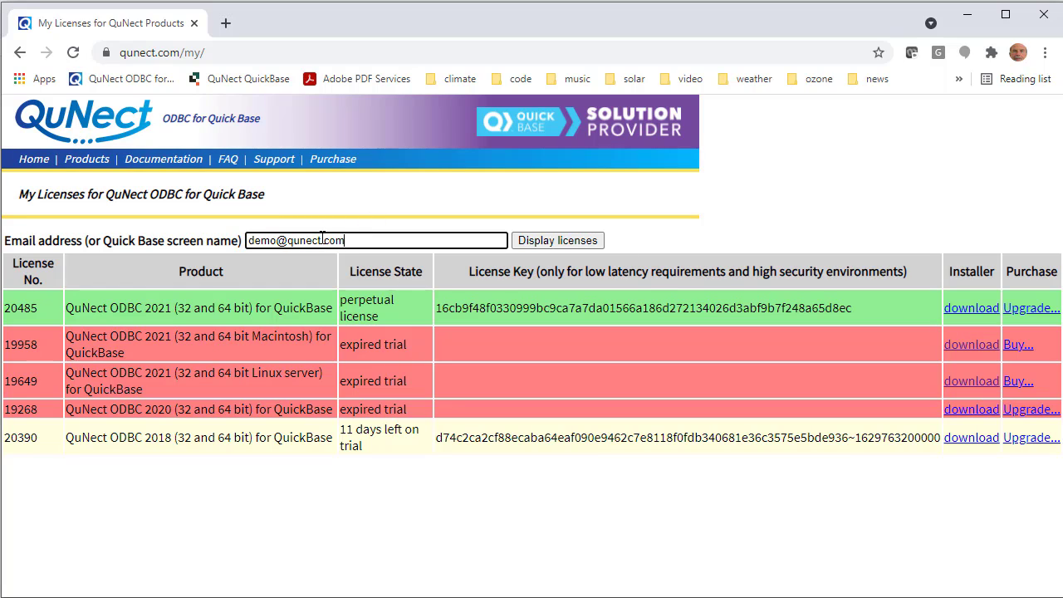
pyautogui.moveTo(346, 240); pyautogui.dragTo(243, 241)
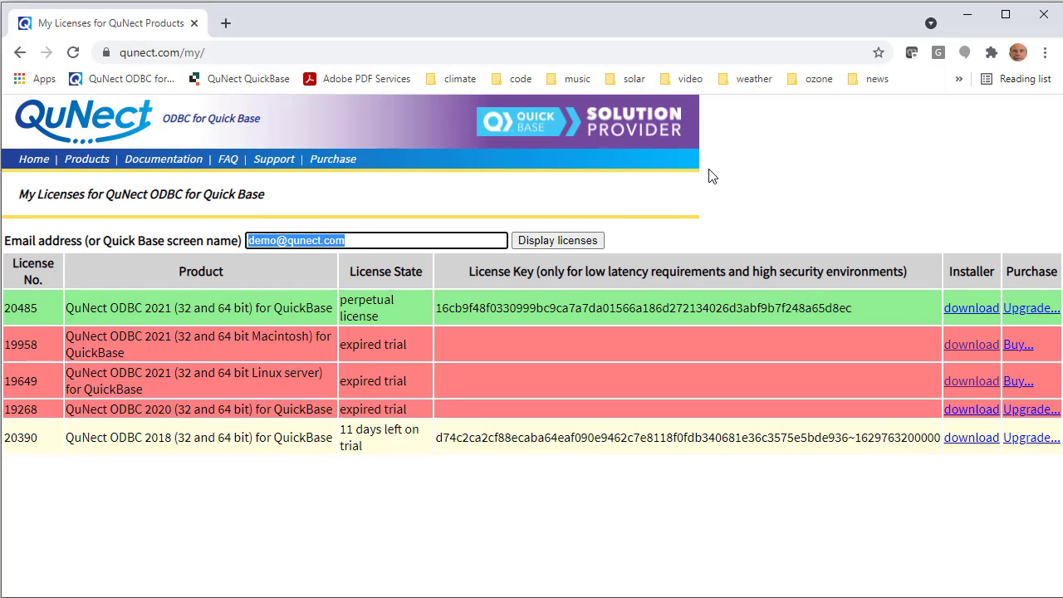